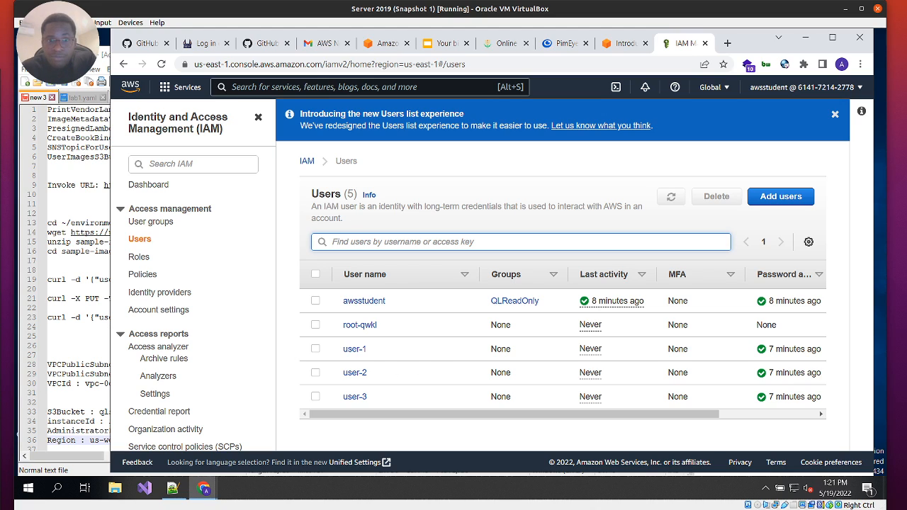
Open the details of user-1 and review its permissions, group memberships and tags
click(354, 350)
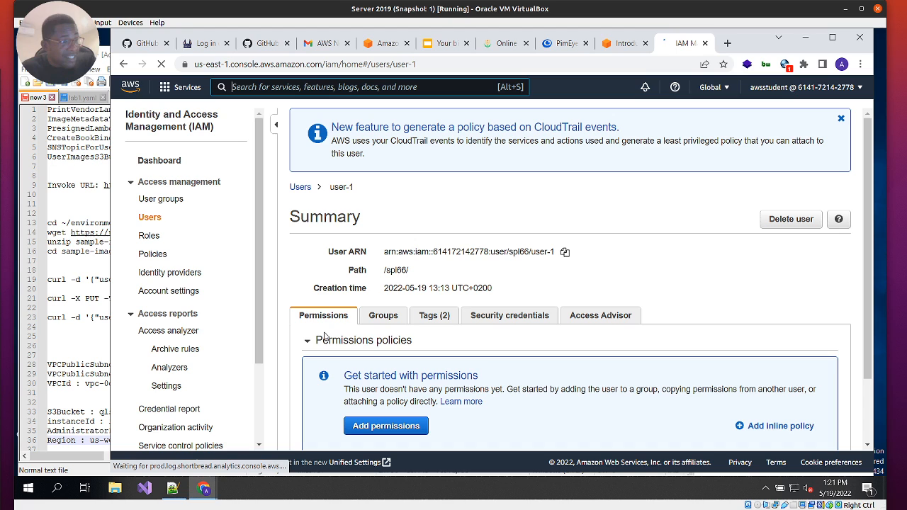
scroll(467, 387, down, 1)
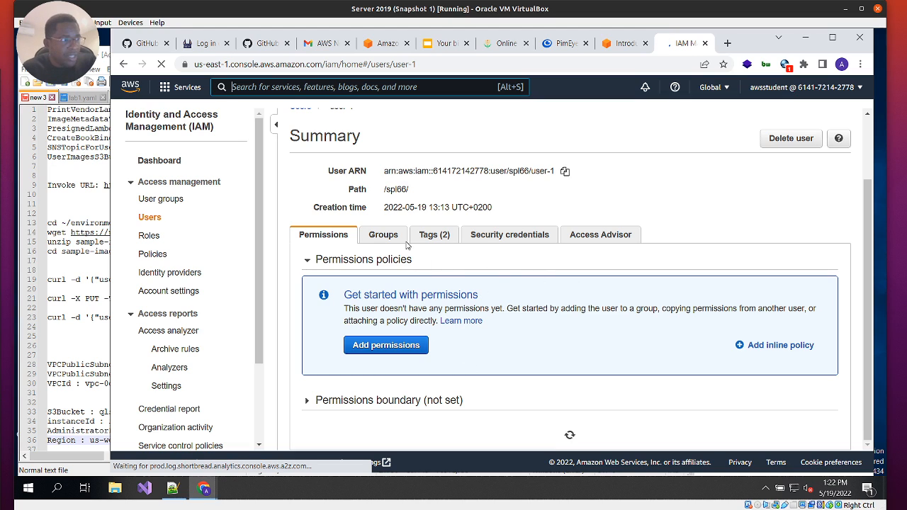
click(375, 240)
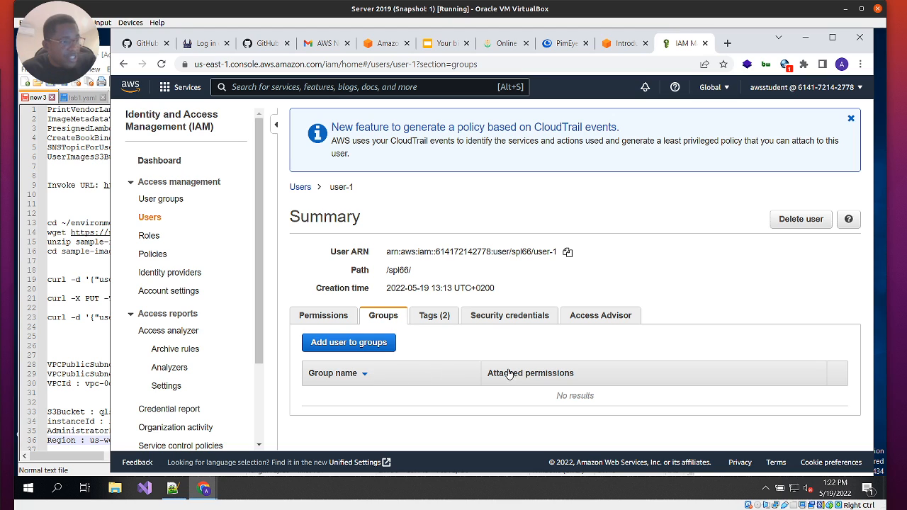
click(440, 314)
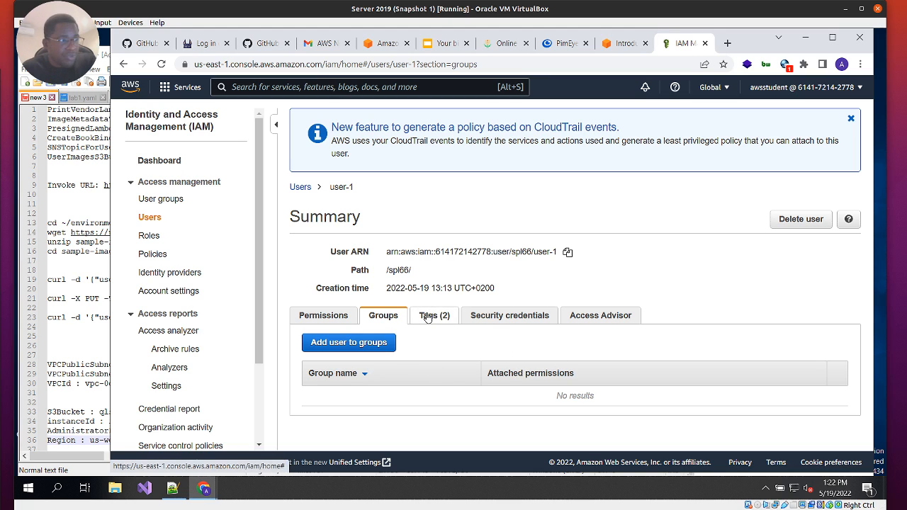
scroll(448, 391, down, 2)
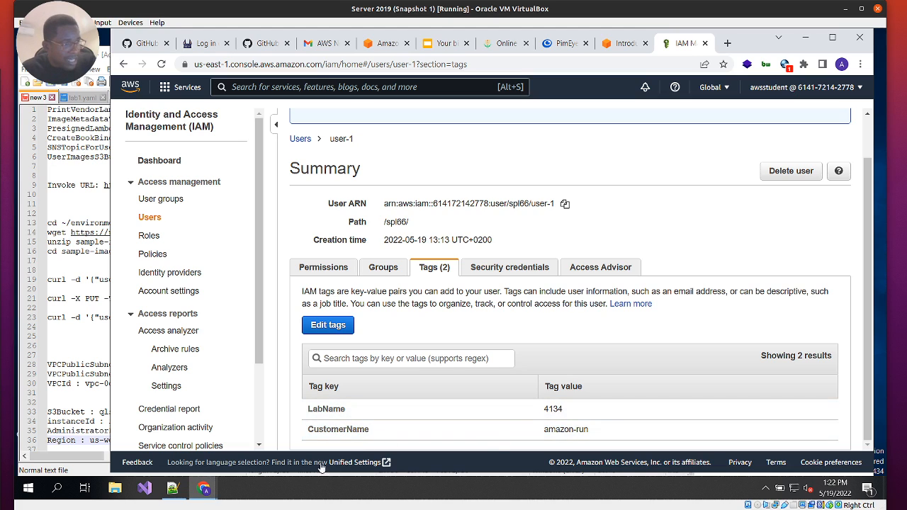
scroll(529, 316, up, 2)
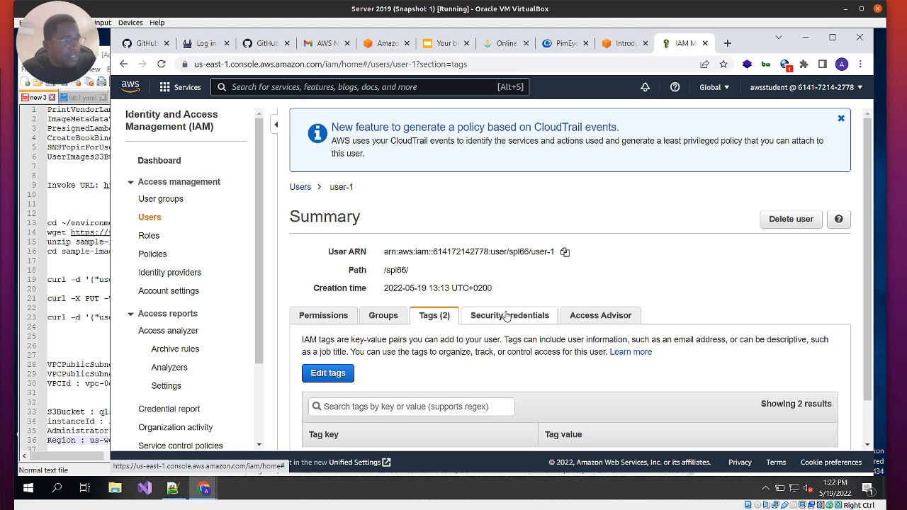
Review user-1's security credentials, from the sign-in credentials and access keys through to the CodeCommit and Keyspaces credentials
click(506, 316)
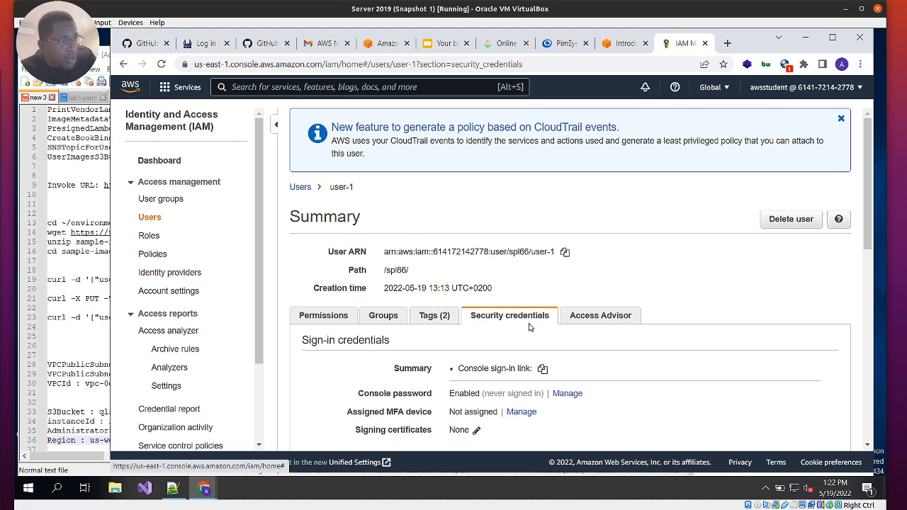
scroll(614, 382, down, 1)
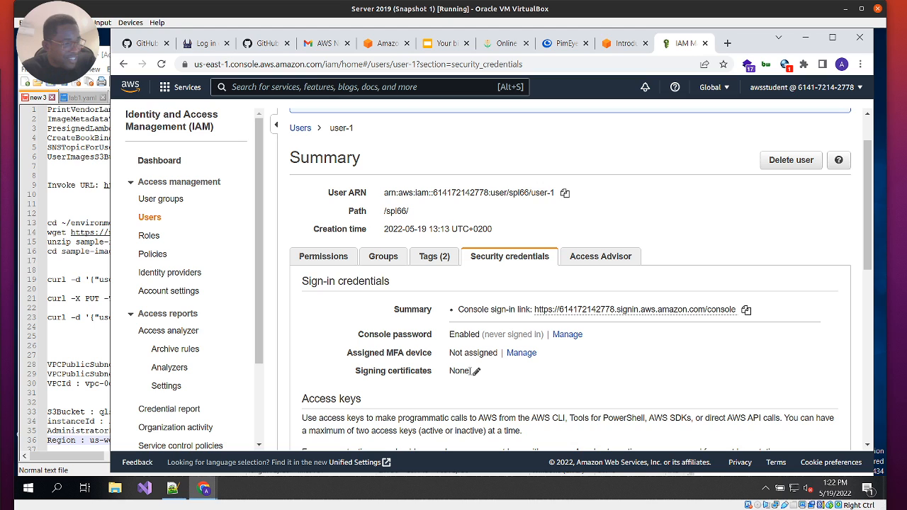
scroll(604, 369, down, 3)
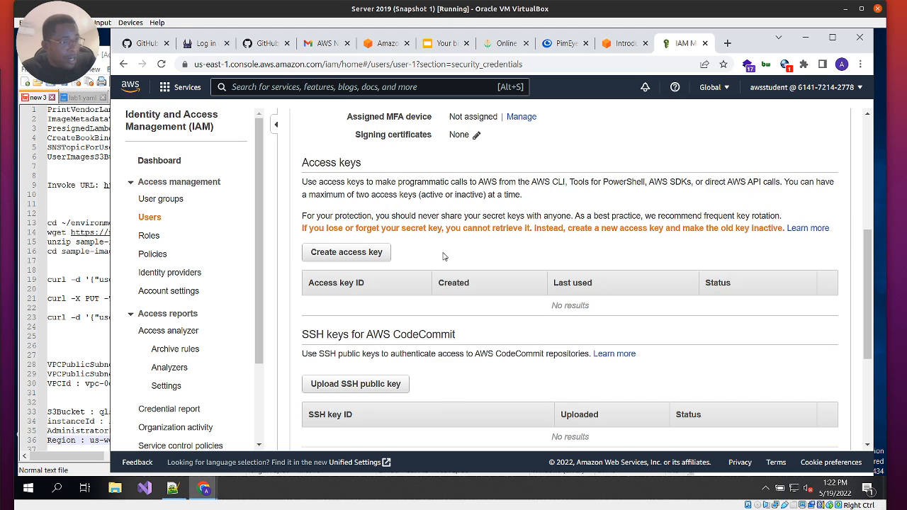
scroll(437, 403, down, 3)
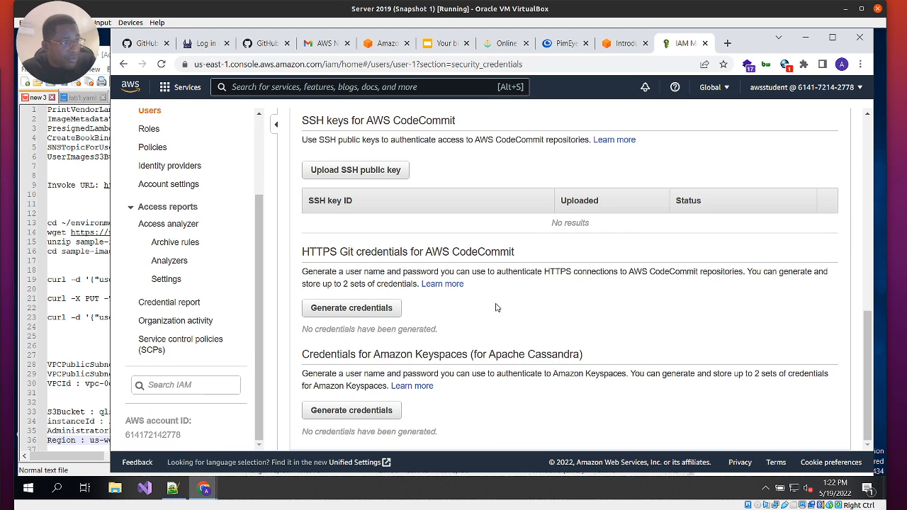
scroll(572, 271, up, 10)
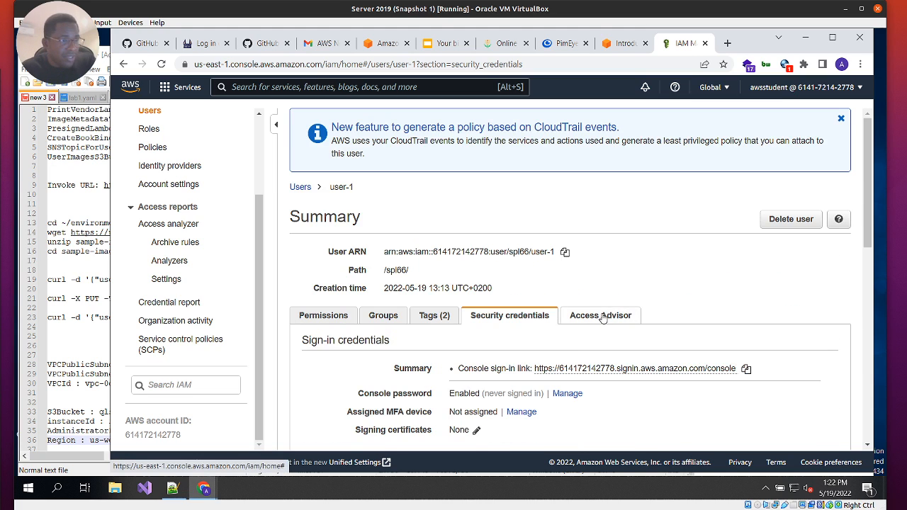
Check Access Advisor for the services that user-1 is allowed to access
click(601, 316)
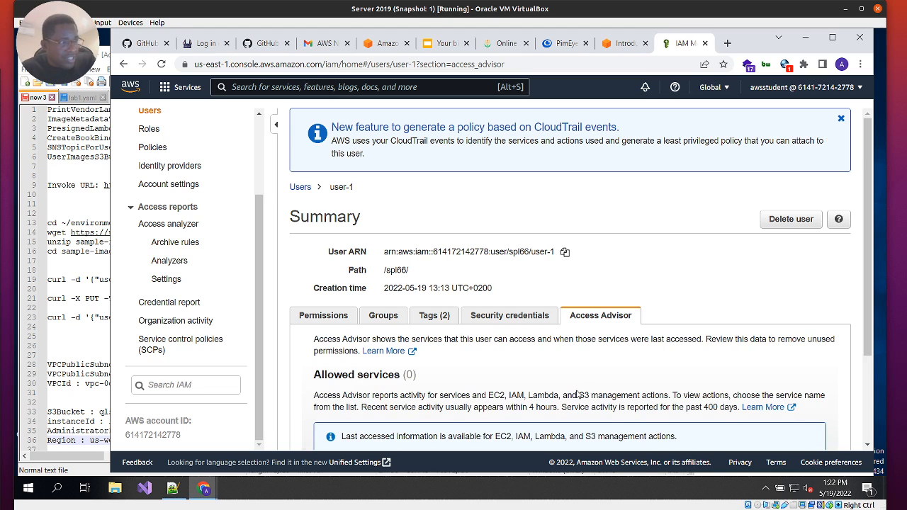
scroll(579, 395, down, 3)
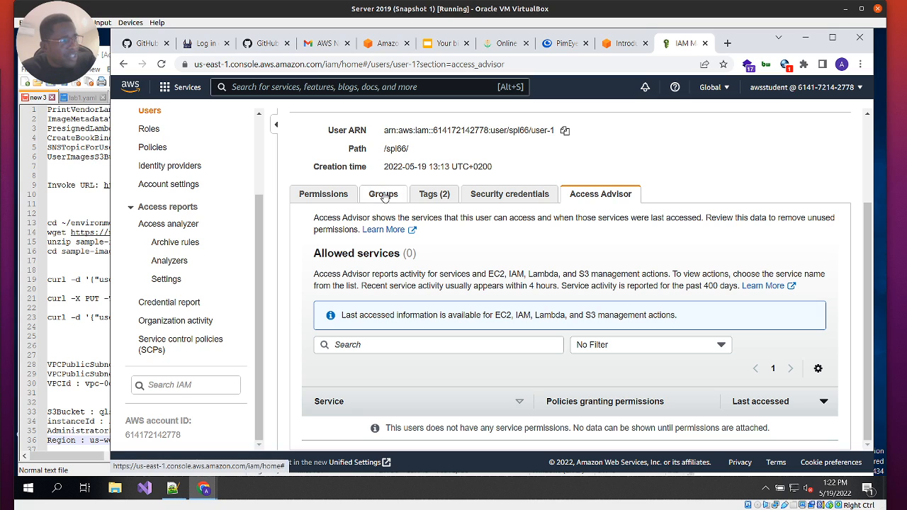
scroll(202, 181, up, 3)
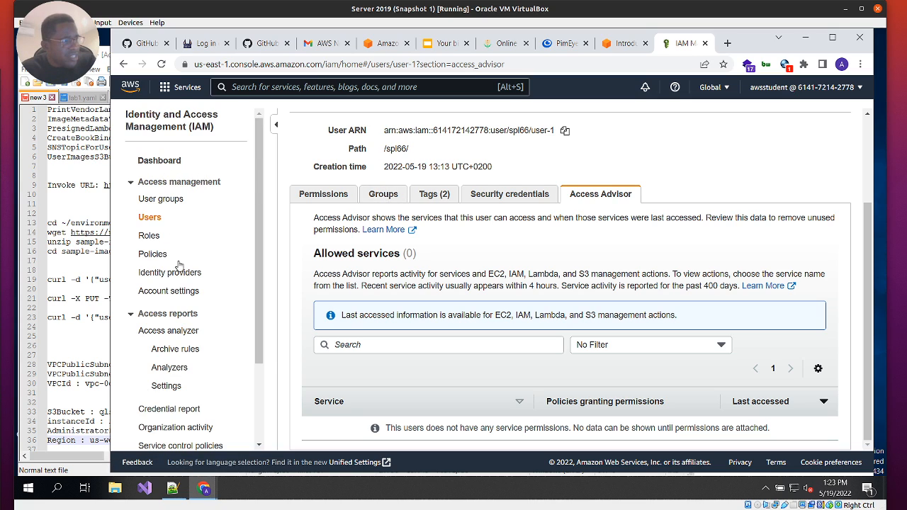
Open the EC2-Support user group and view the permissions policies attached to it
click(157, 199)
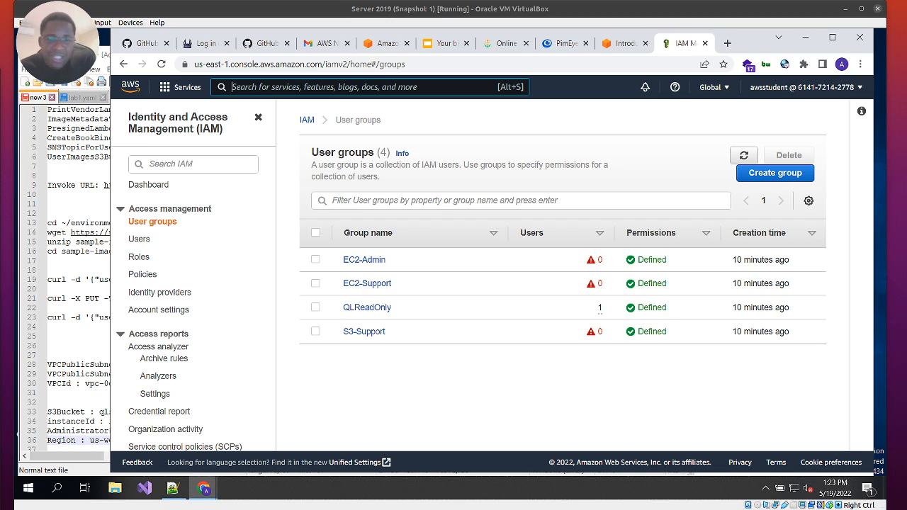
click(375, 285)
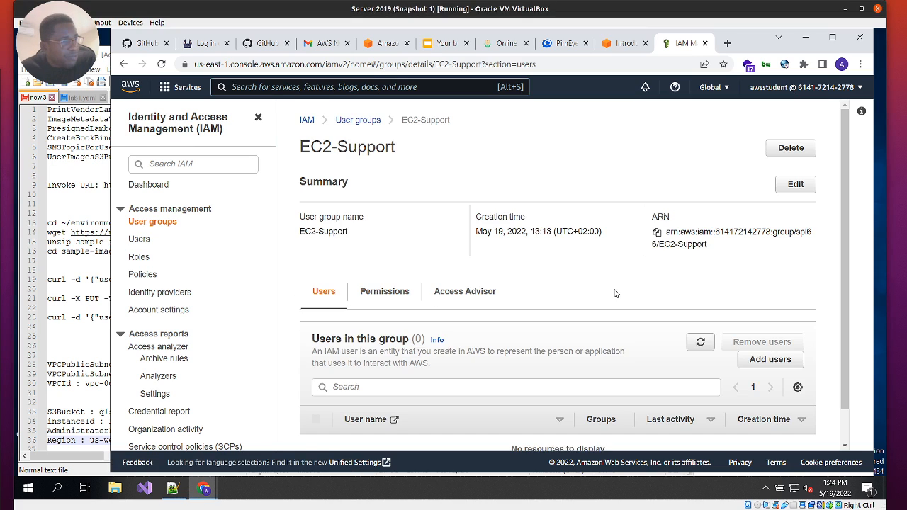
scroll(489, 308, down, 2)
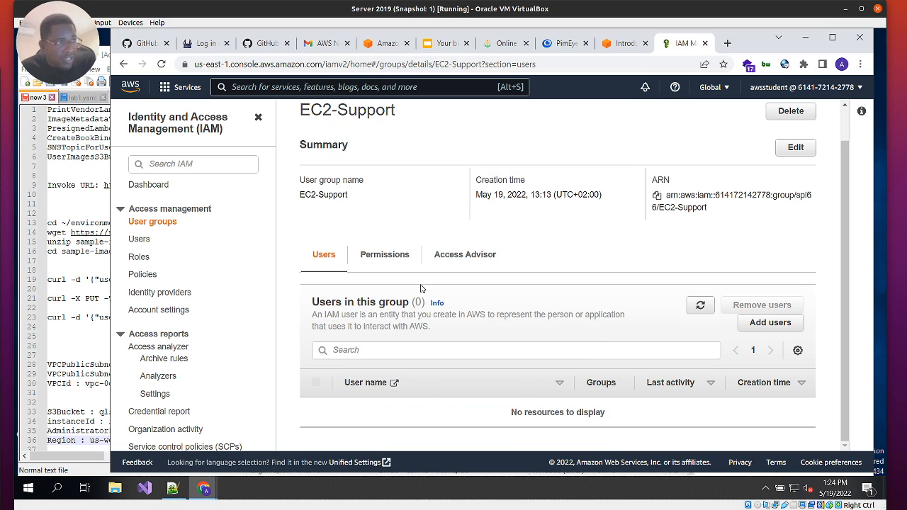
click(383, 257)
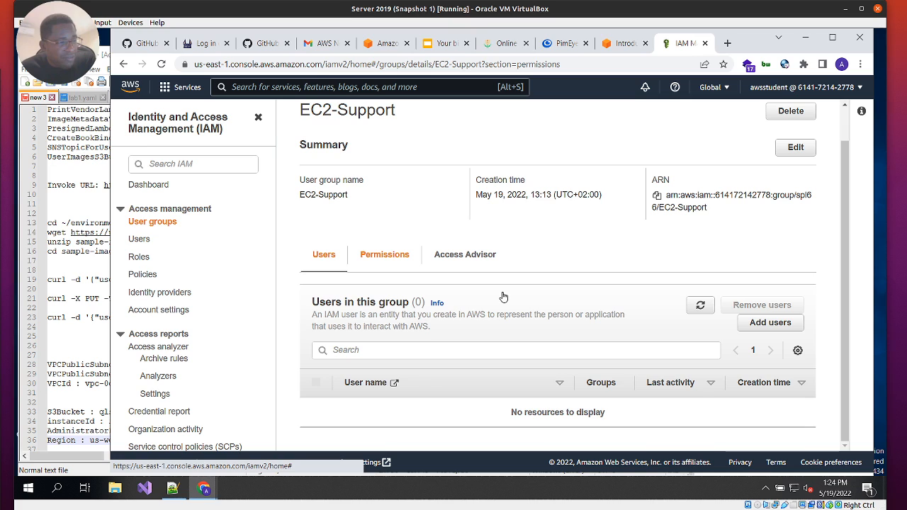
scroll(592, 356, down, 1)
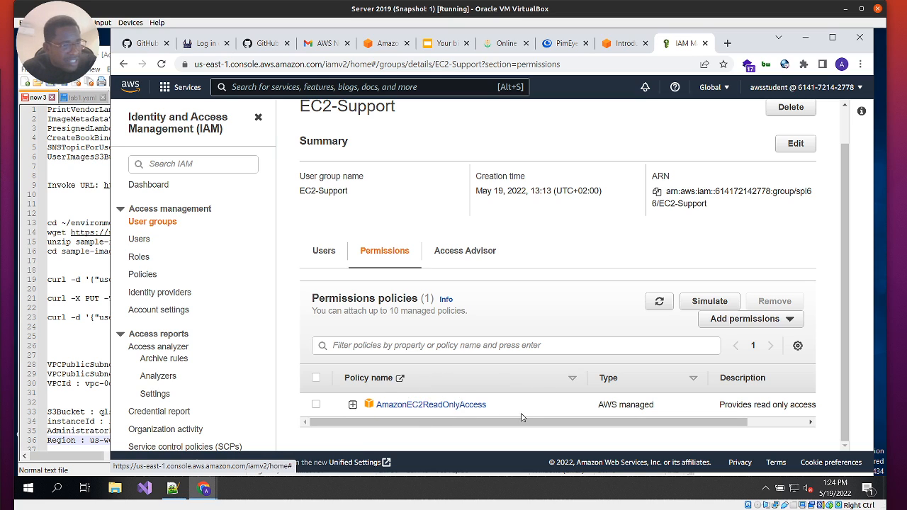
drag(623, 422, 415, 411)
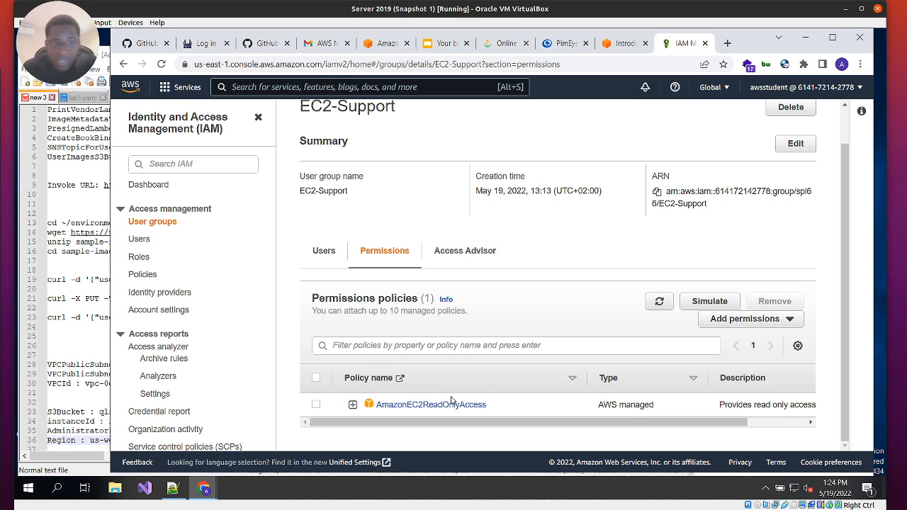
Expand the AmazonEC2ReadOnlyAccess policy in the EC2-Support group to show its JSON document
click(783, 323)
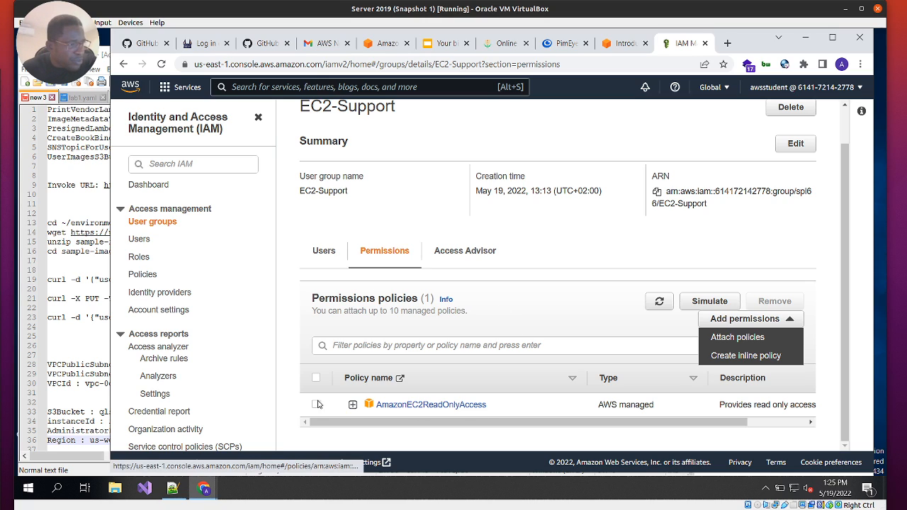
click(352, 409)
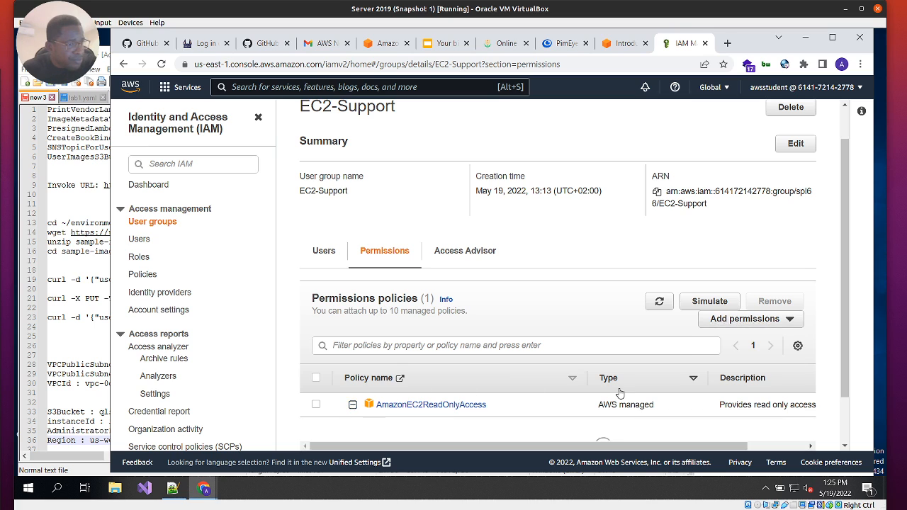
scroll(623, 380, down, 3)
scroll(626, 320, down, 3)
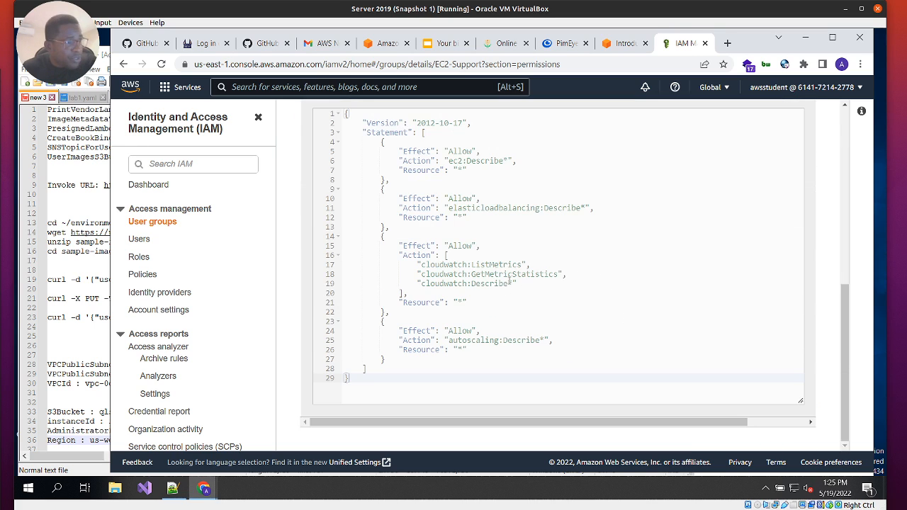
scroll(536, 283, up, 3)
scroll(462, 291, down, 2)
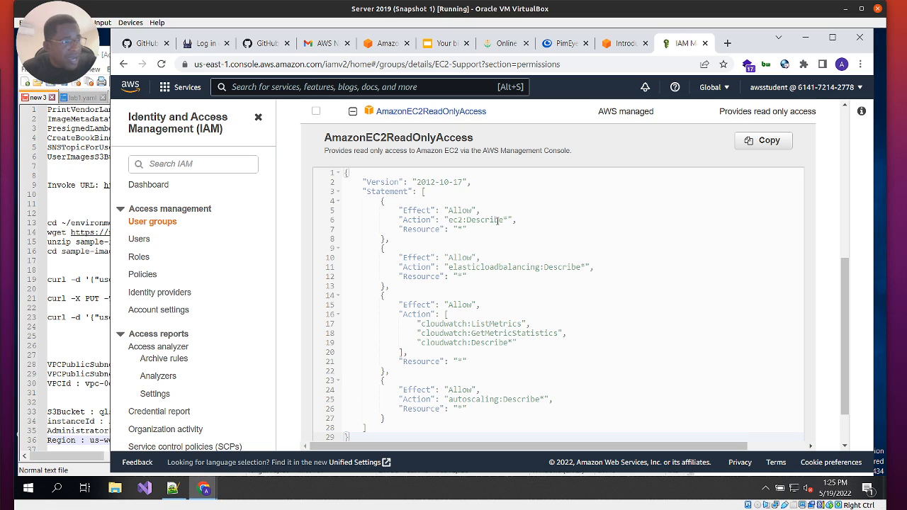
Examine the allowed actions and resources in the policy's EC2, load balancing, CloudWatch and Auto Scaling statements
drag(504, 220, 464, 231)
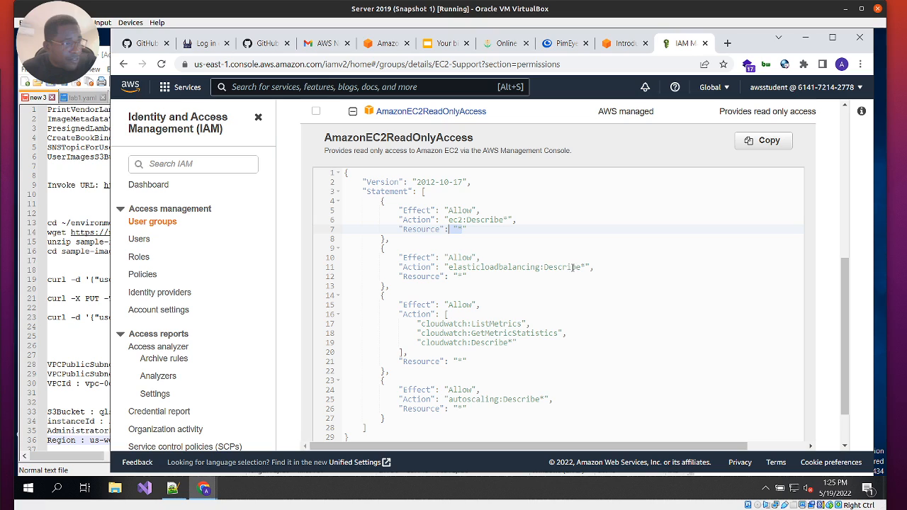
drag(463, 275, 445, 276)
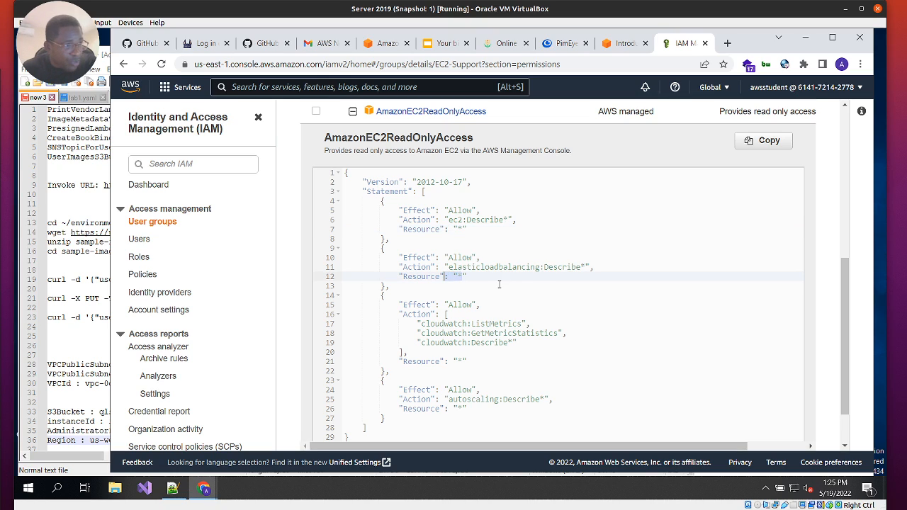
scroll(598, 275, down, 1)
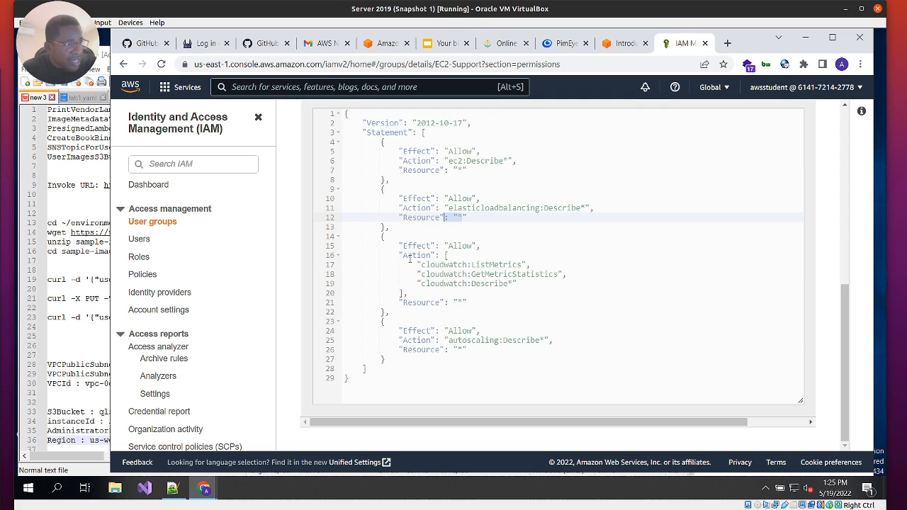
drag(533, 265, 426, 265)
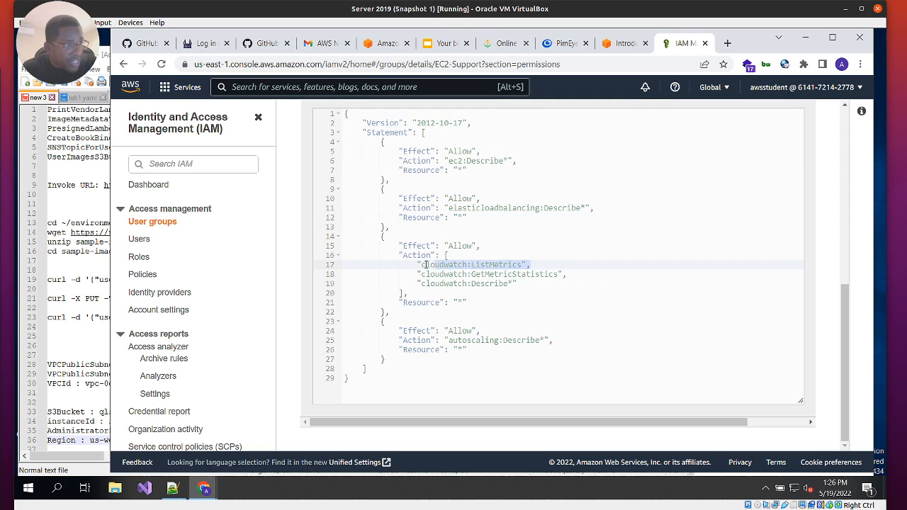
drag(564, 274, 432, 274)
drag(521, 283, 416, 263)
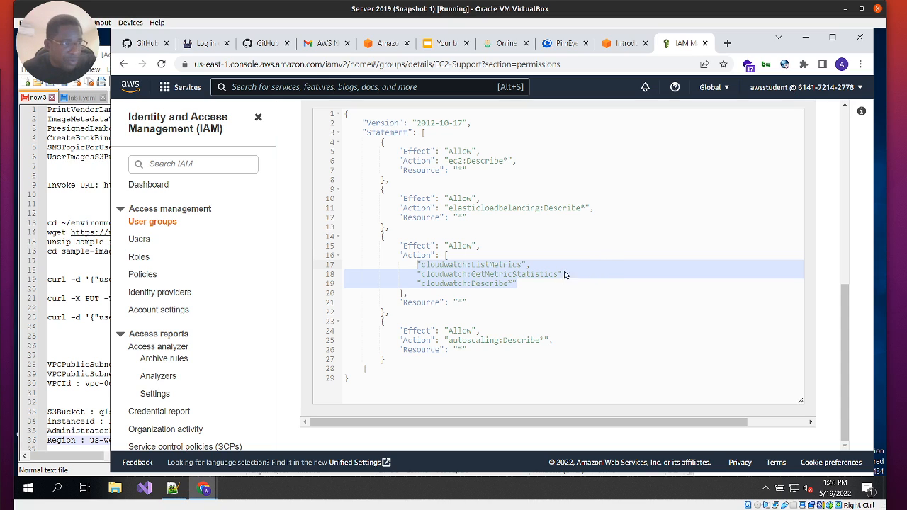
click(460, 302)
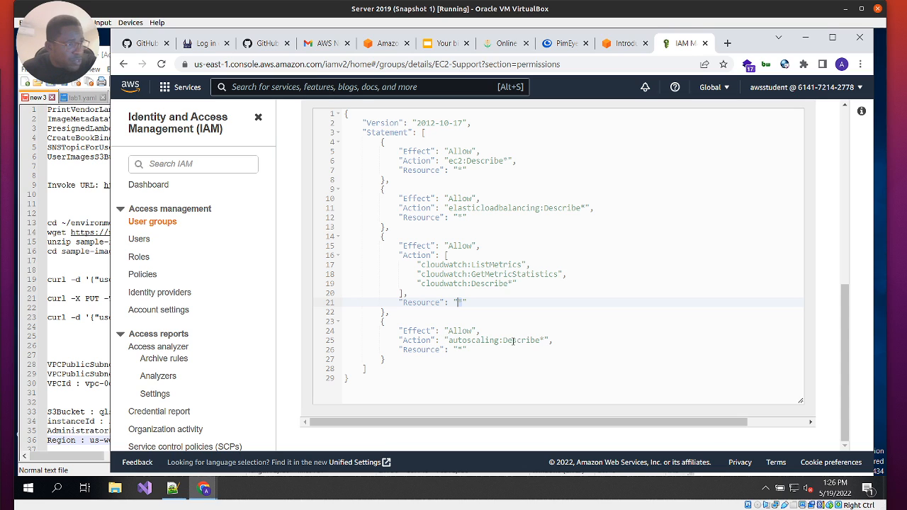
drag(553, 341, 417, 340)
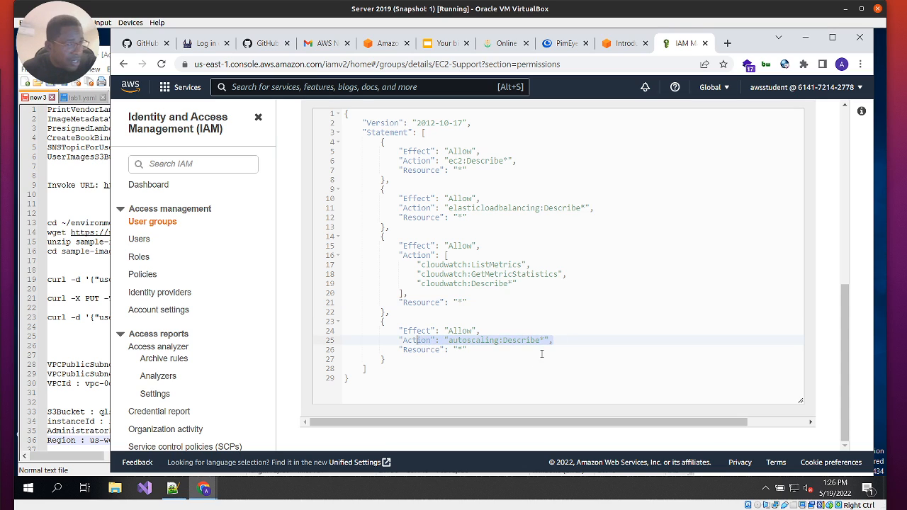
scroll(532, 224, up, 3)
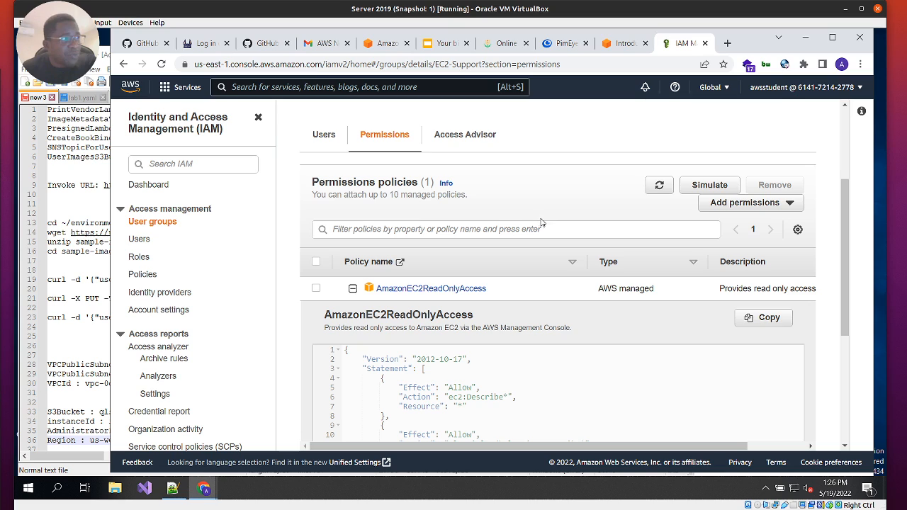
scroll(575, 298, down, 3)
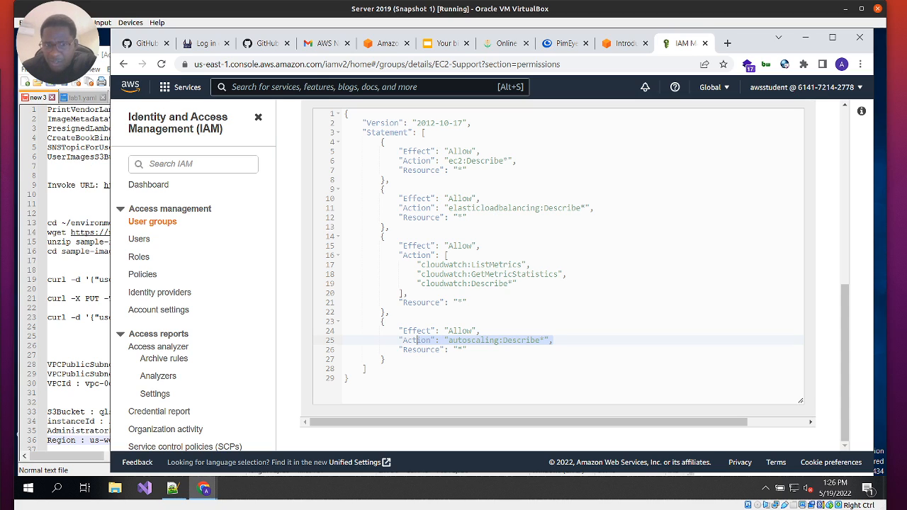
Open the S3-Support user group and view the permissions policies attached to it
click(152, 223)
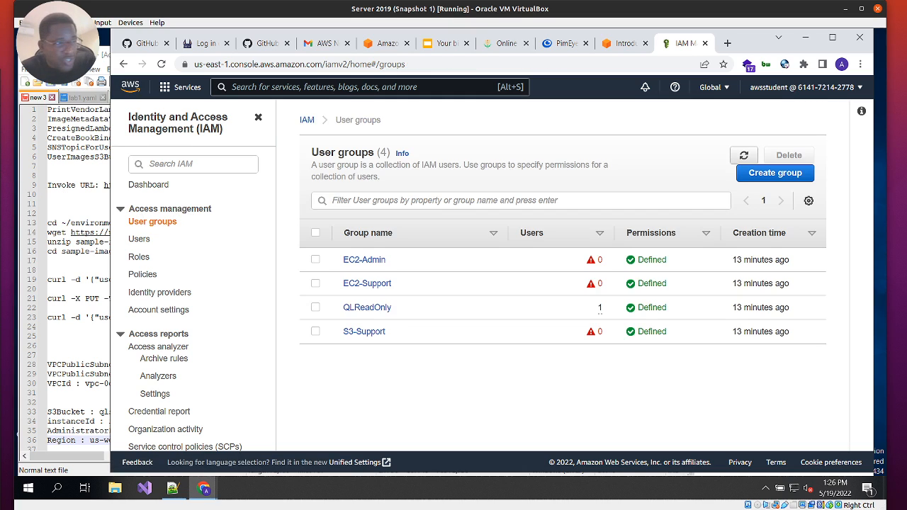
click(363, 333)
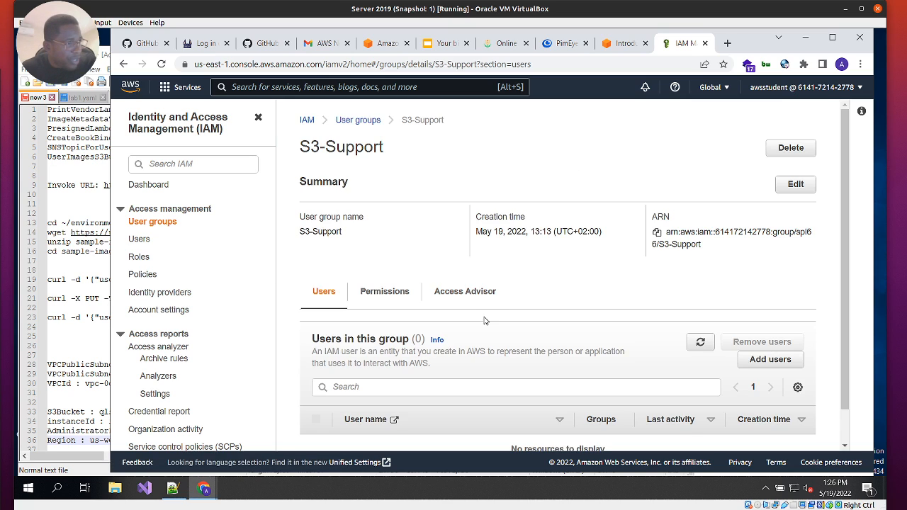
scroll(489, 333, down, 1)
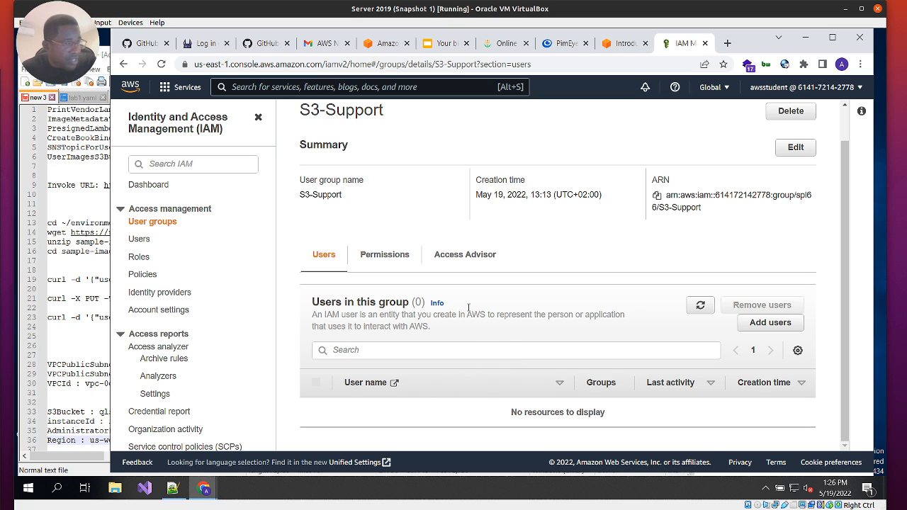
click(382, 259)
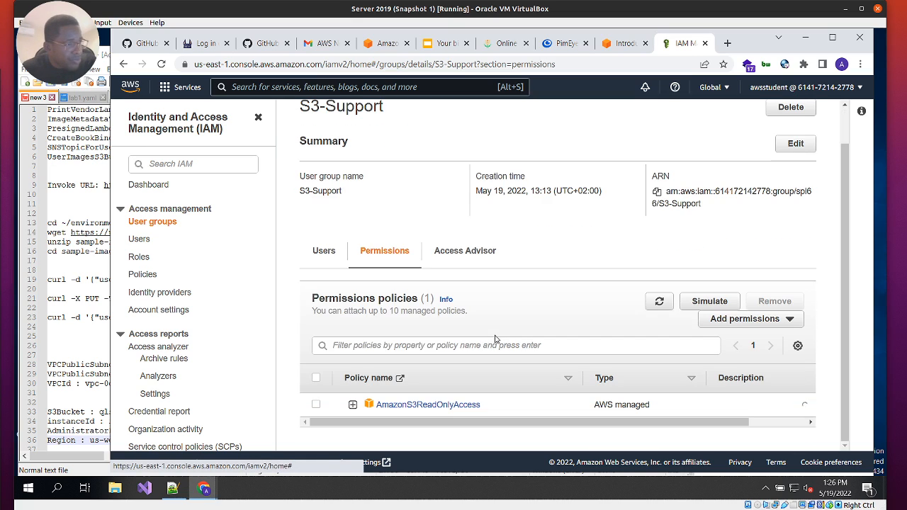
Expand the AmazonS3ReadOnlyAccess policy within the S3-Support group to show its JSON document
click(429, 405)
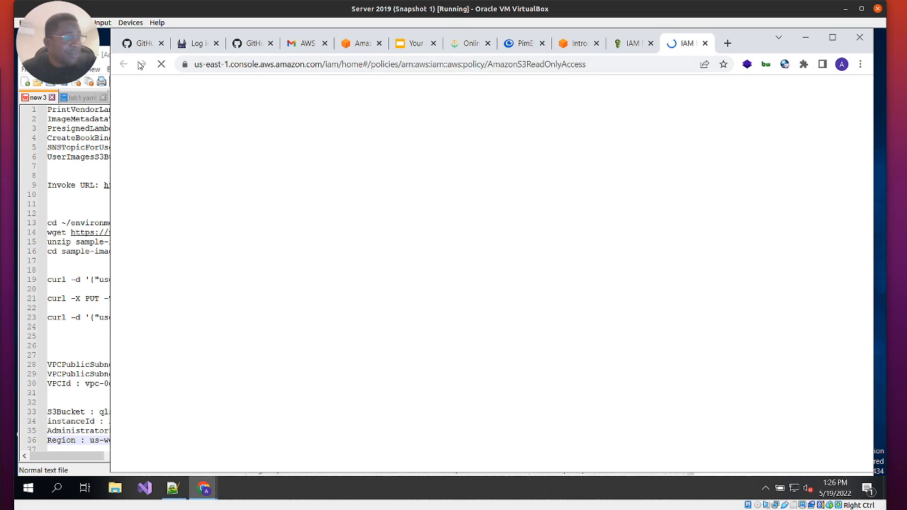
click(632, 47)
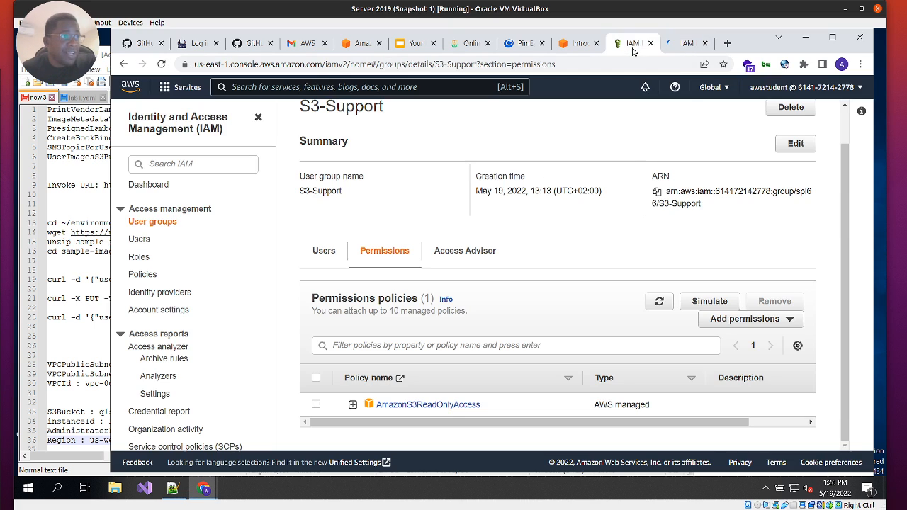
click(352, 404)
scroll(509, 388, down, 3)
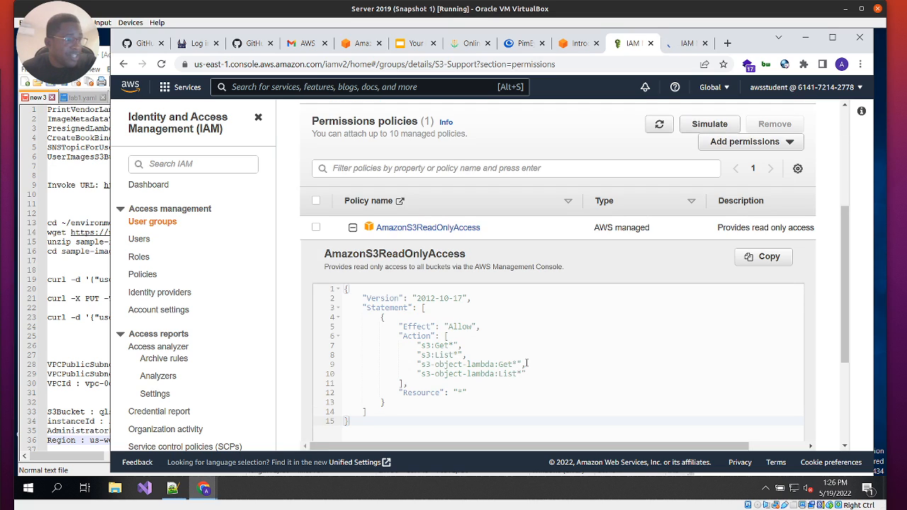
scroll(432, 289, down, 1)
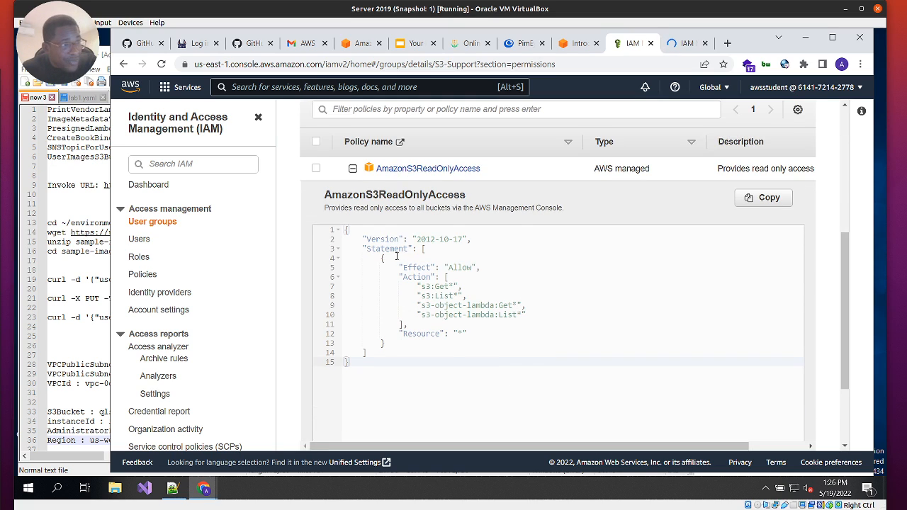
Examine the effect, the S3 and S3 Object Lambda actions, and the resource in the AmazonS3ReadOnlyAccess statement
double_click(460, 267)
double_click(413, 277)
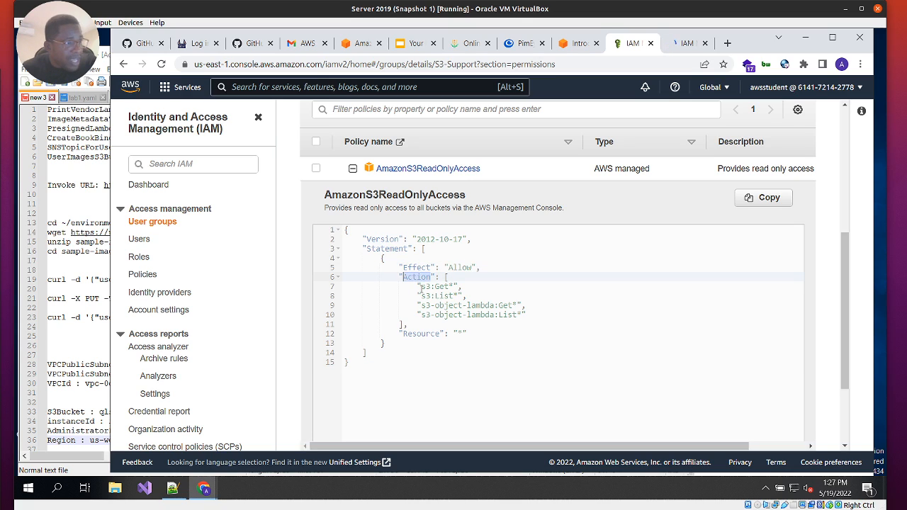
drag(421, 286, 449, 296)
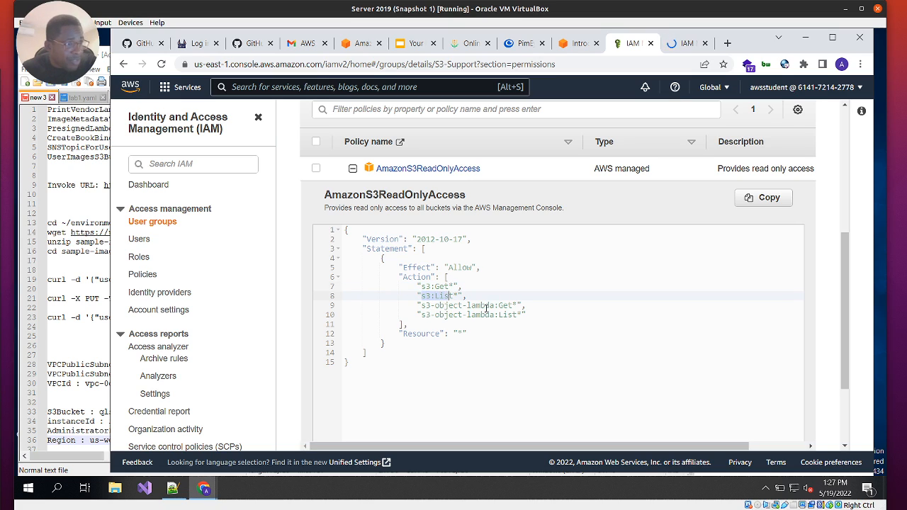
click(486, 305)
drag(496, 305, 471, 305)
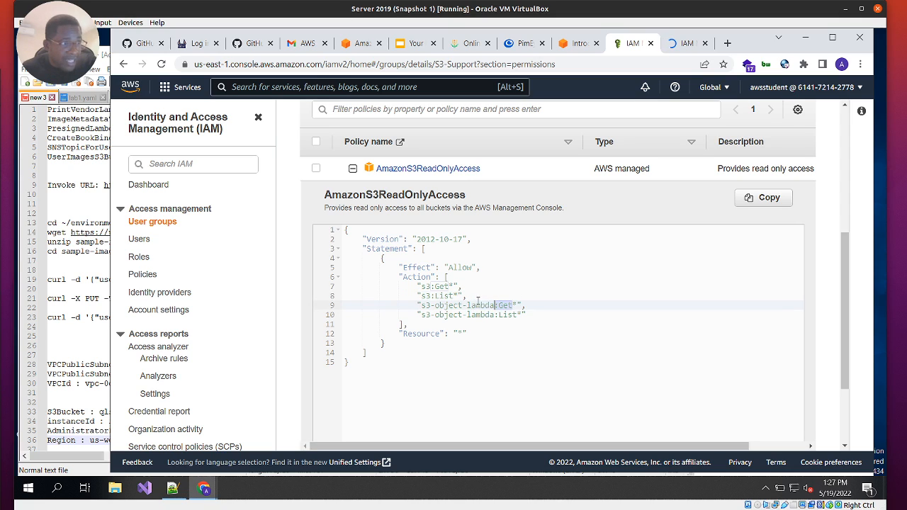
drag(527, 314, 435, 298)
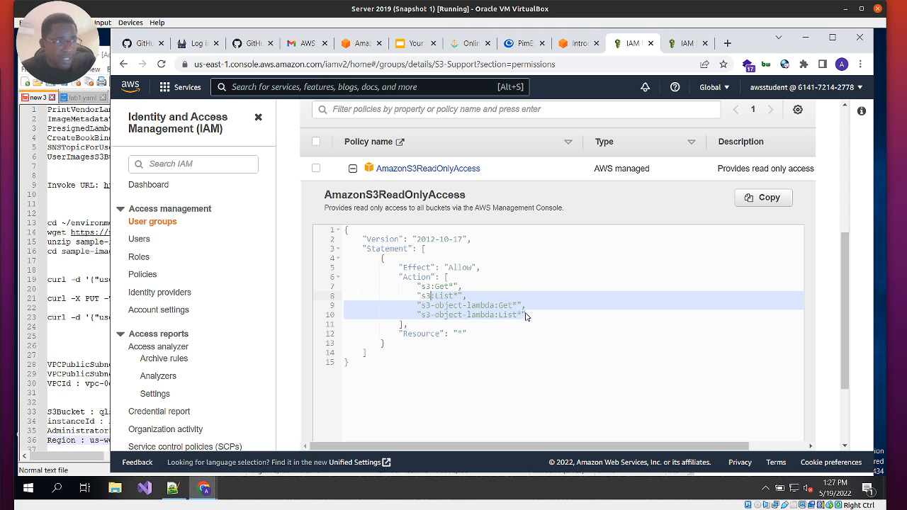
drag(454, 324, 398, 264)
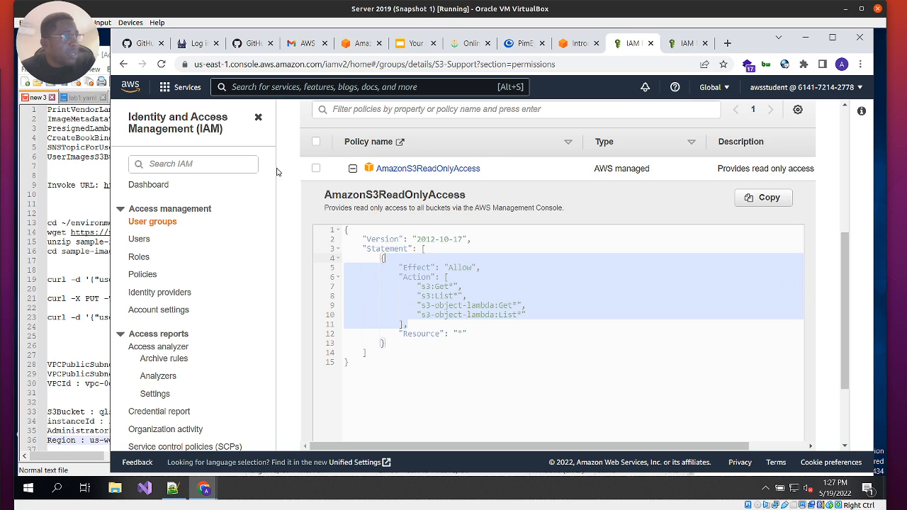
Close the extra policy page and view the permissions policies attached to the EC2-Admin user group
scroll(395, 182, up, 5)
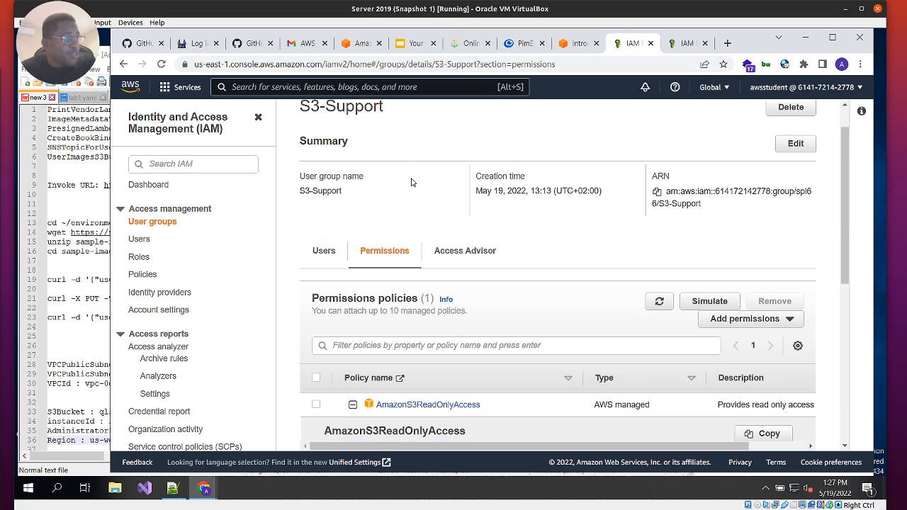
click(358, 120)
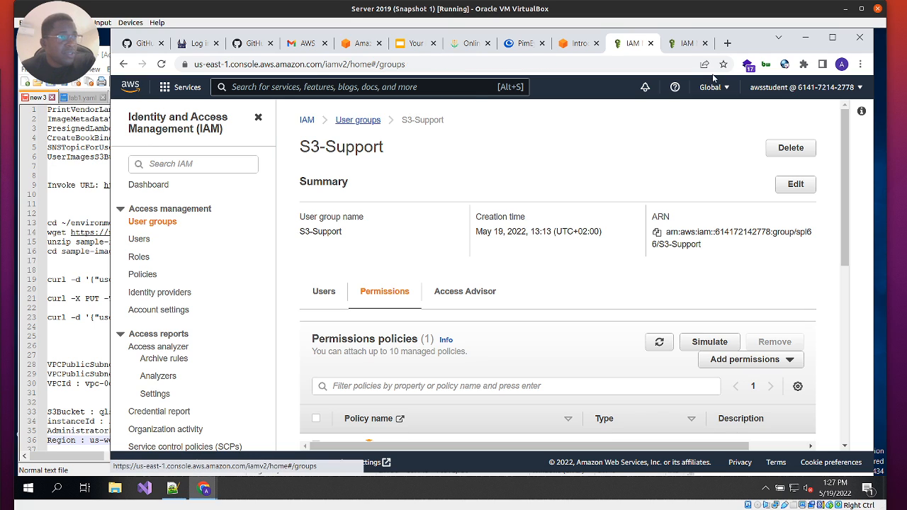
click(705, 43)
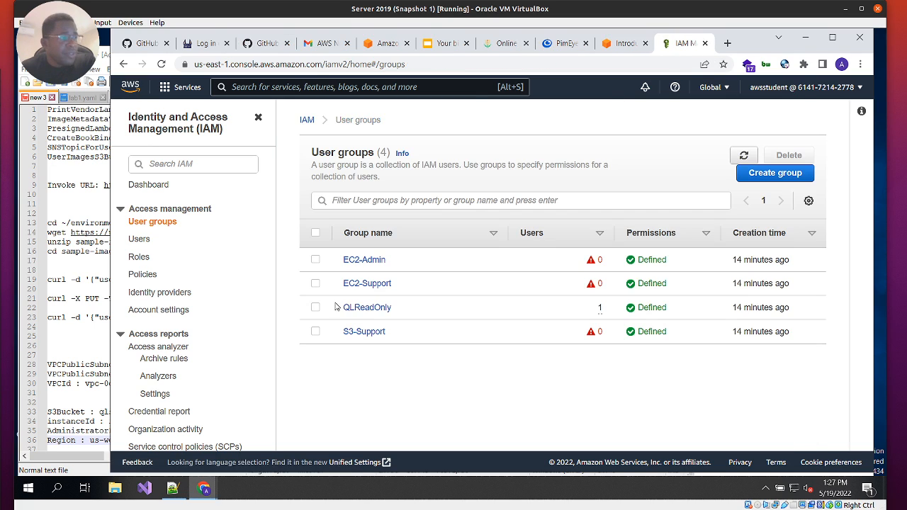
click(371, 260)
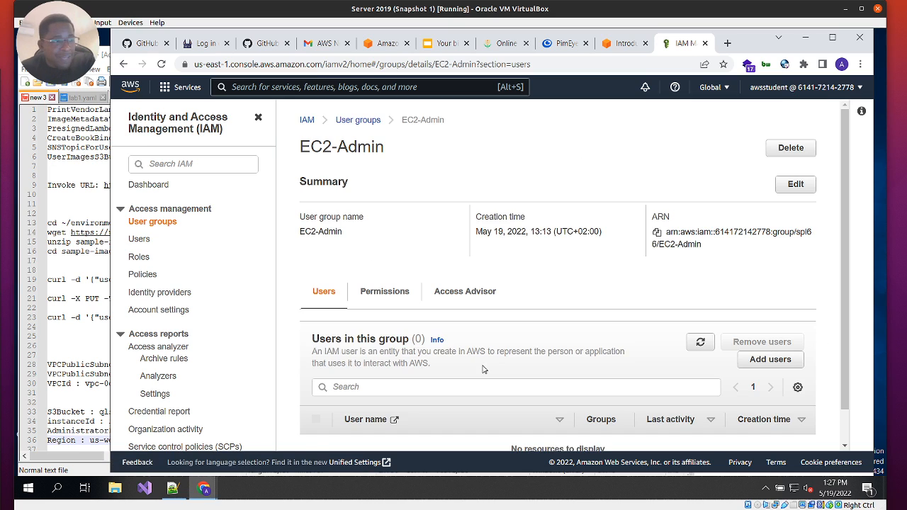
scroll(458, 385, down, 1)
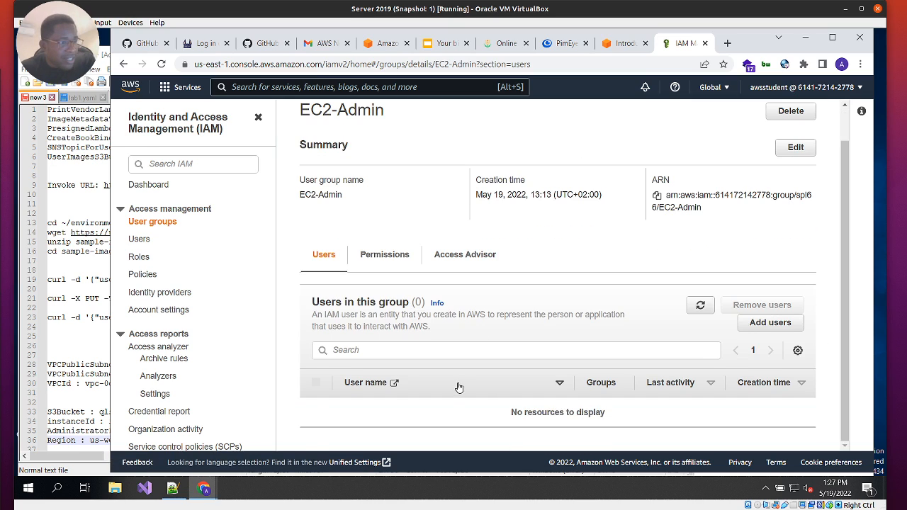
click(374, 258)
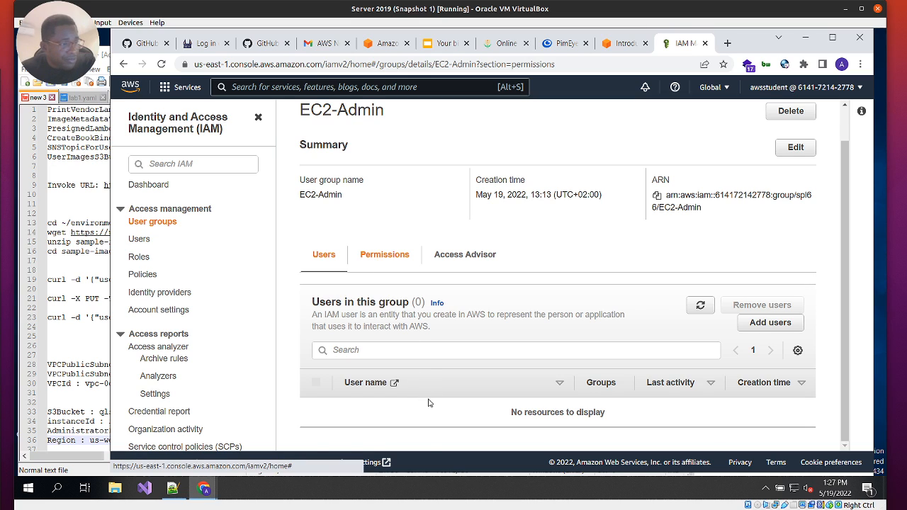
scroll(428, 402, down, 1)
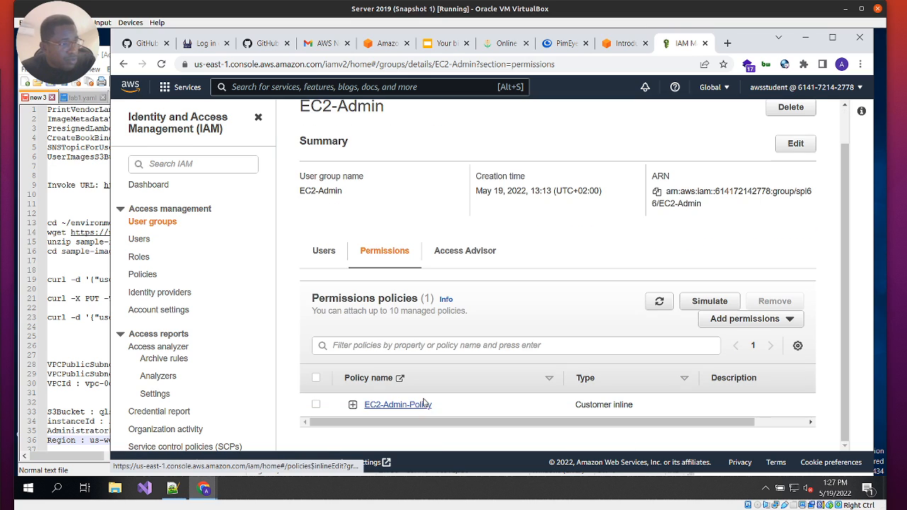
Expand EC2-Admin-Policy and examine the actions, resource and effect in its JSON statement
click(352, 405)
scroll(464, 394, down, 3)
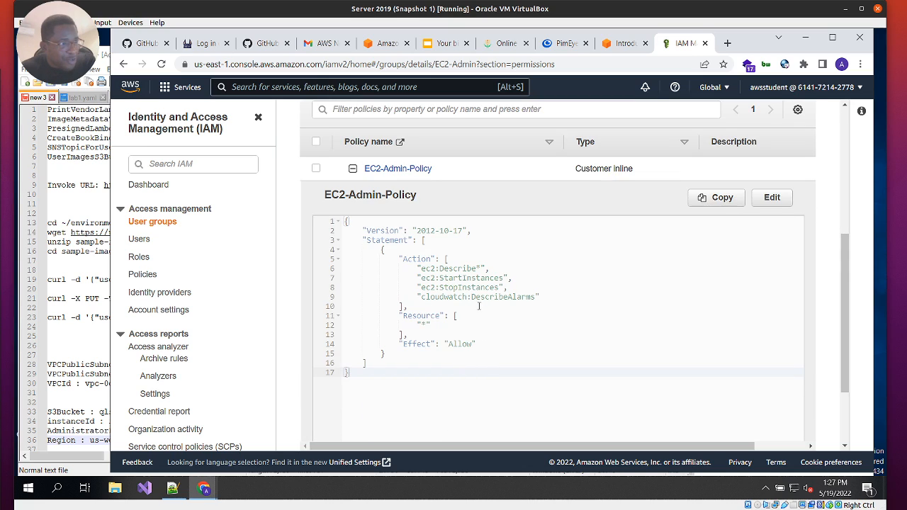
drag(437, 324, 399, 324)
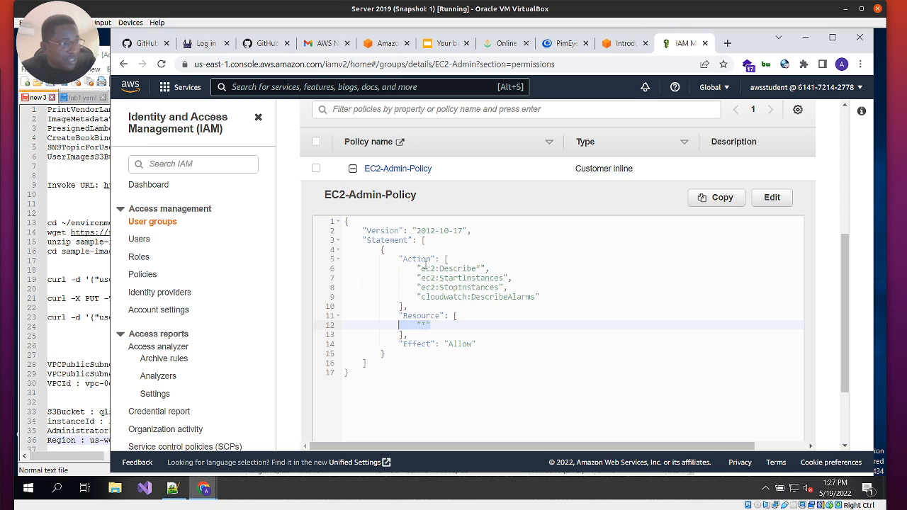
drag(483, 268, 457, 287)
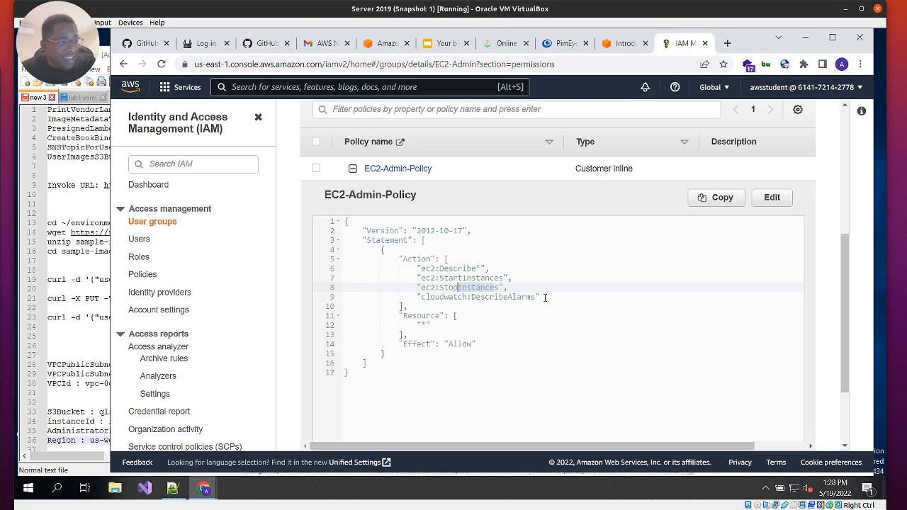
drag(545, 297, 451, 299)
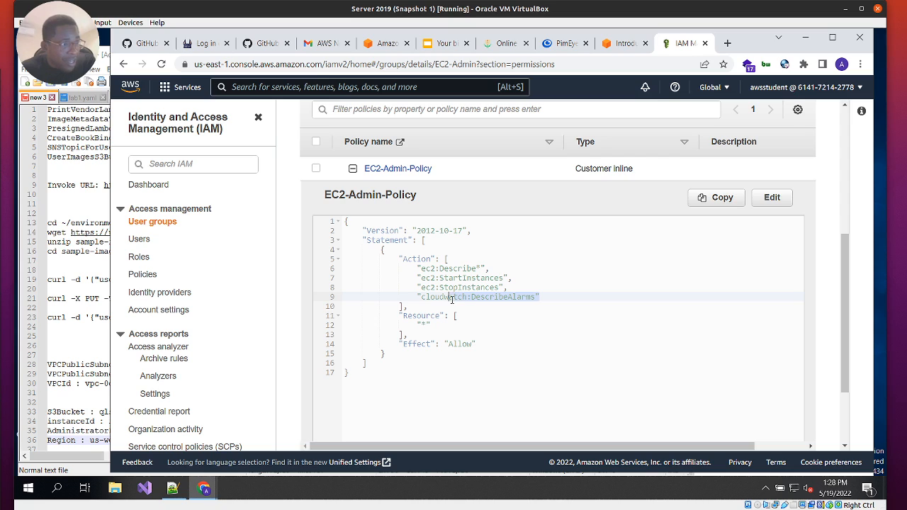
drag(476, 344, 448, 345)
click(491, 343)
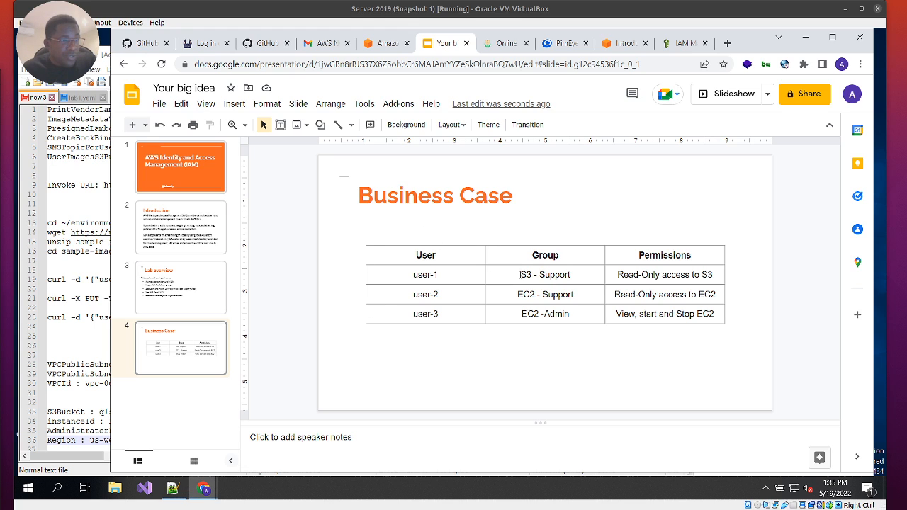
Return to the IAM user groups list and check the Business Case slide in Google Slides for each user's group
click(678, 44)
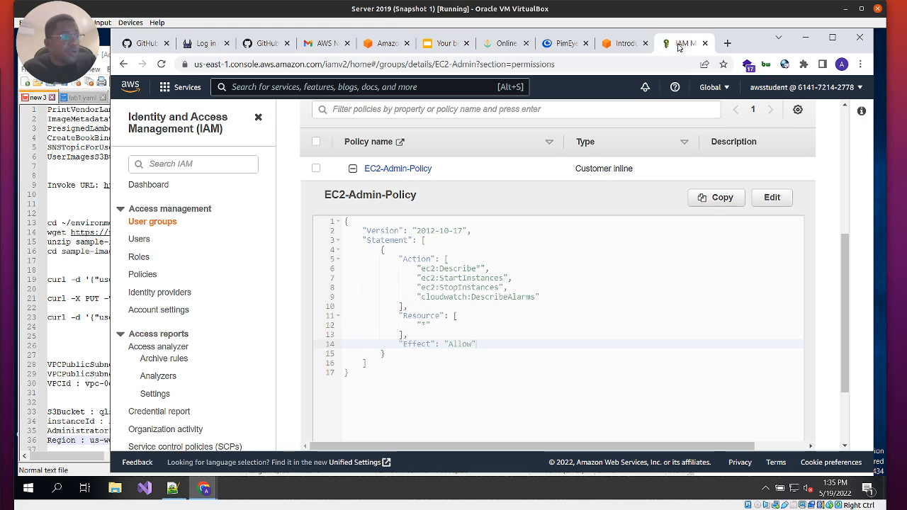
scroll(394, 164, up, 5)
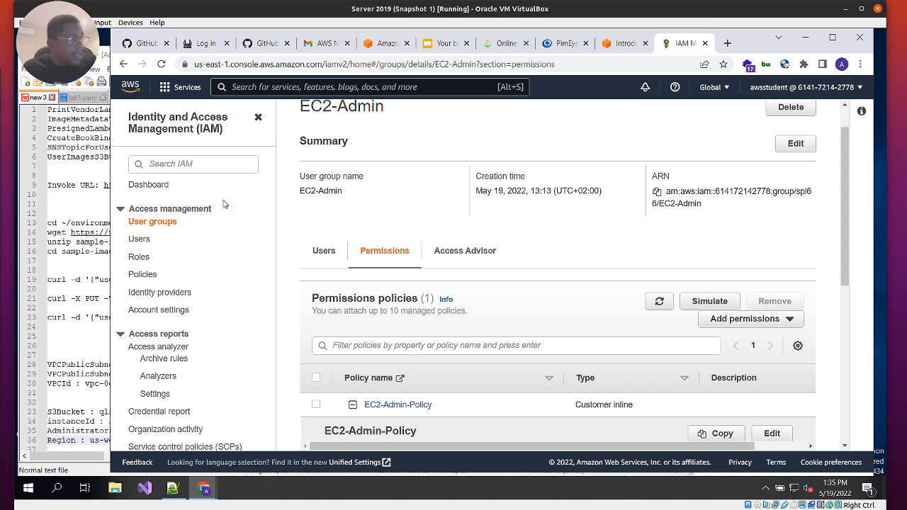
click(153, 221)
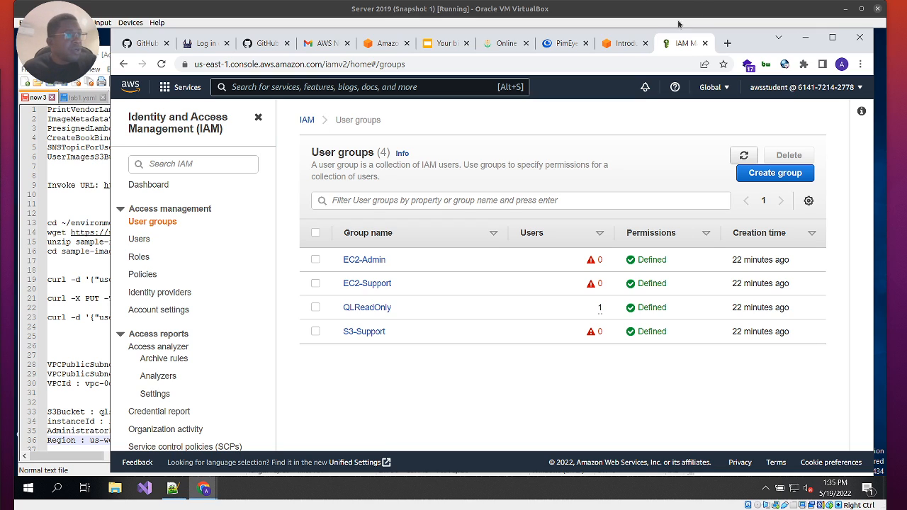
click(445, 44)
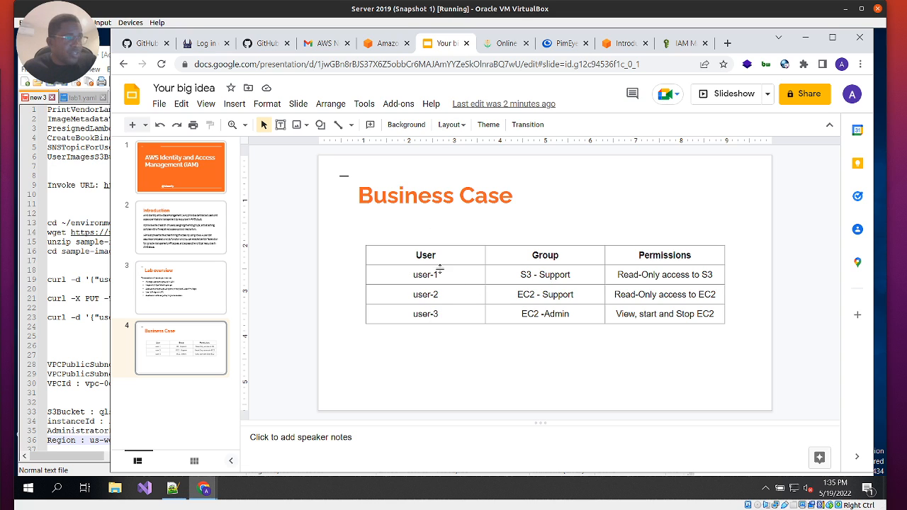
click(680, 44)
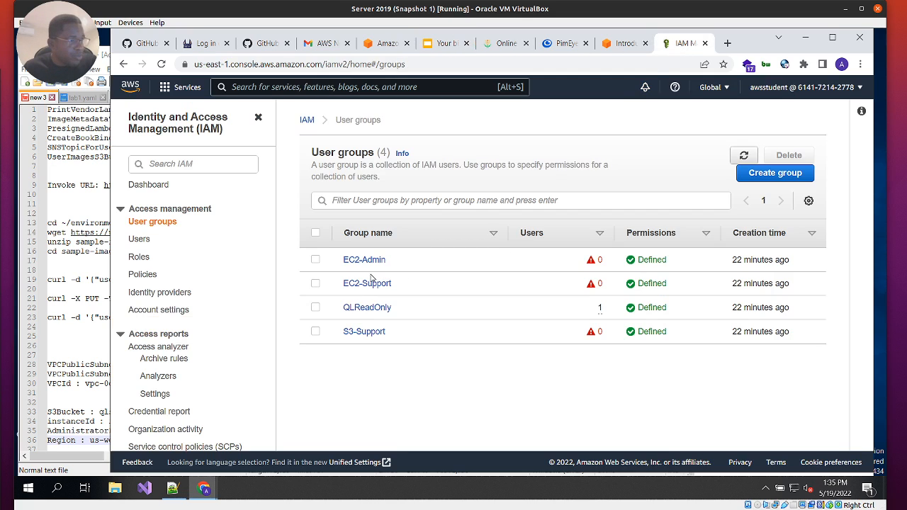
Add user-1 to the S3-Support user group
click(362, 333)
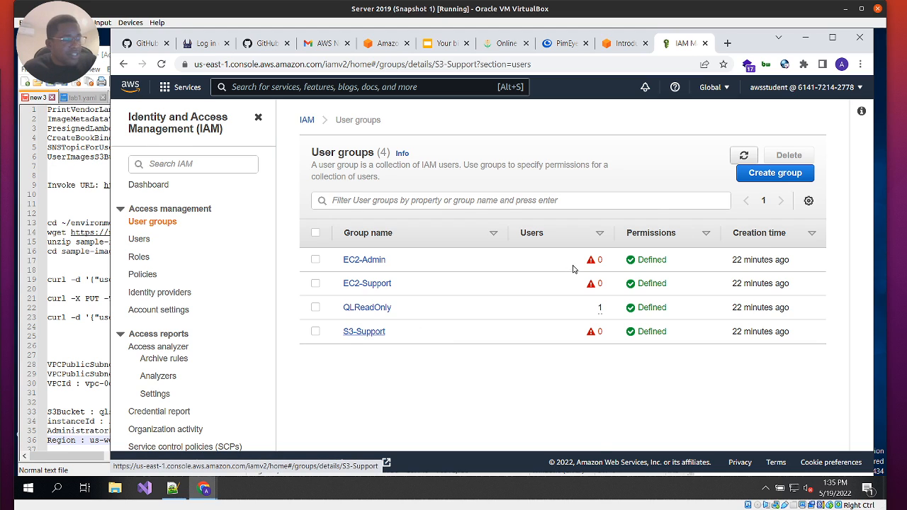
scroll(476, 303, down, 1)
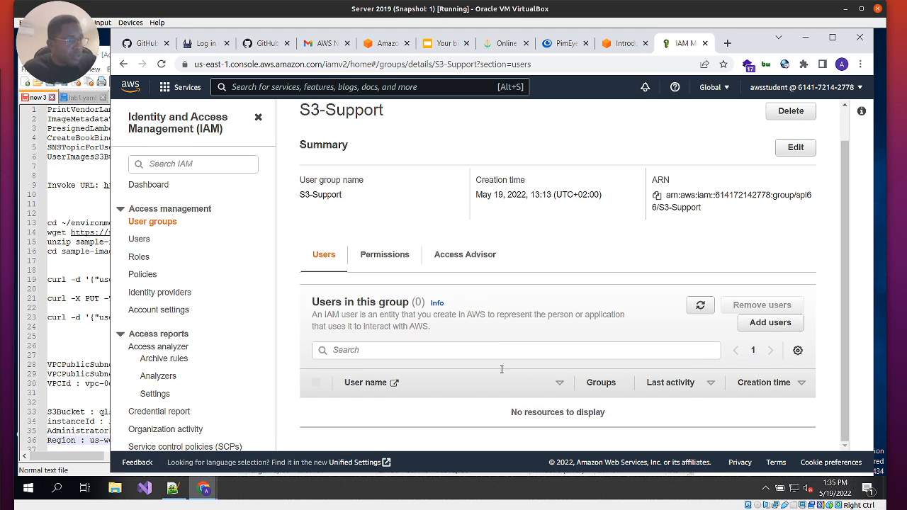
click(774, 324)
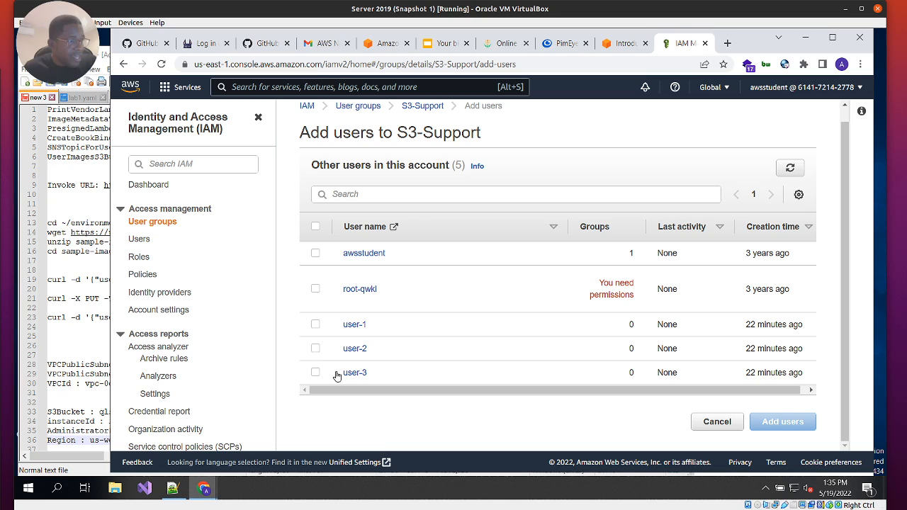
click(316, 323)
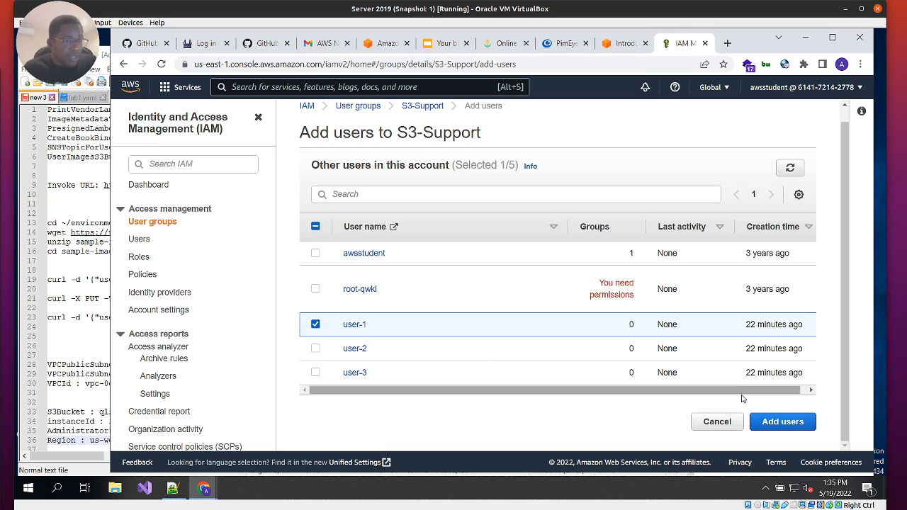
click(782, 421)
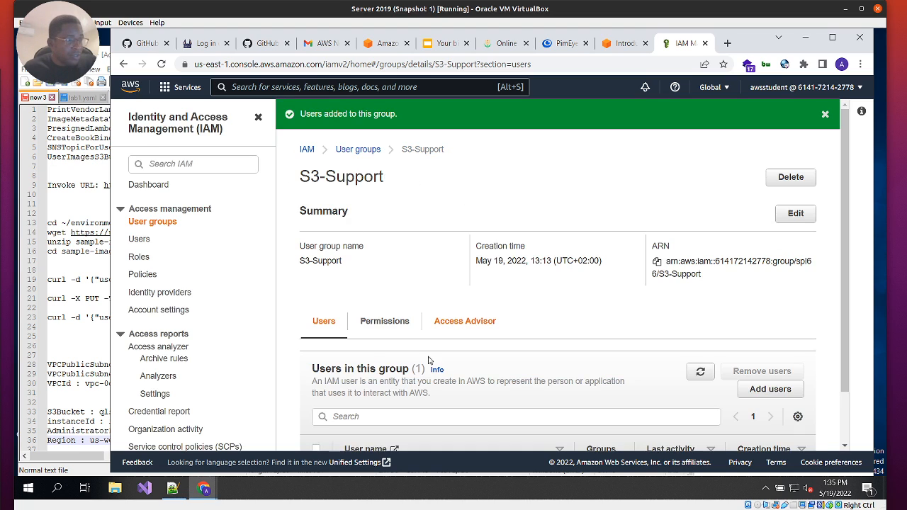
View the S3-Support group's users and attached permissions policies, and return to the user groups list
scroll(551, 384, down, 2)
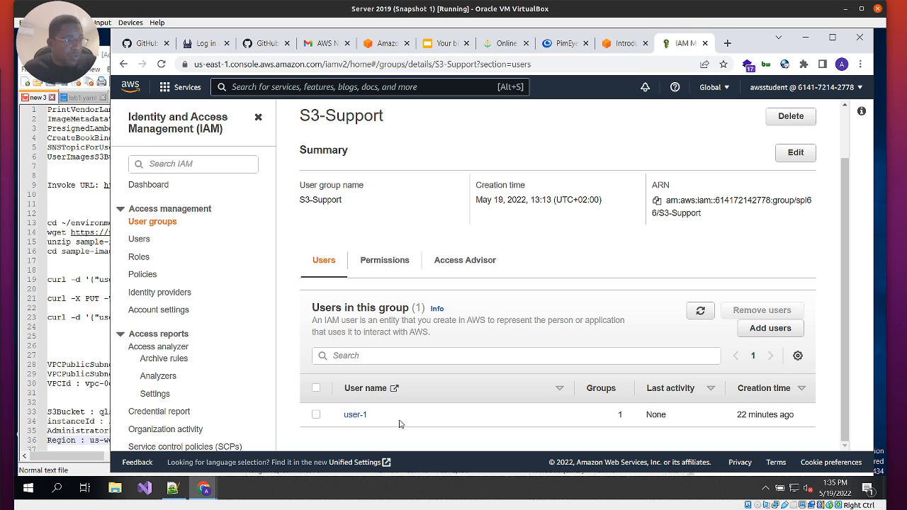
click(388, 263)
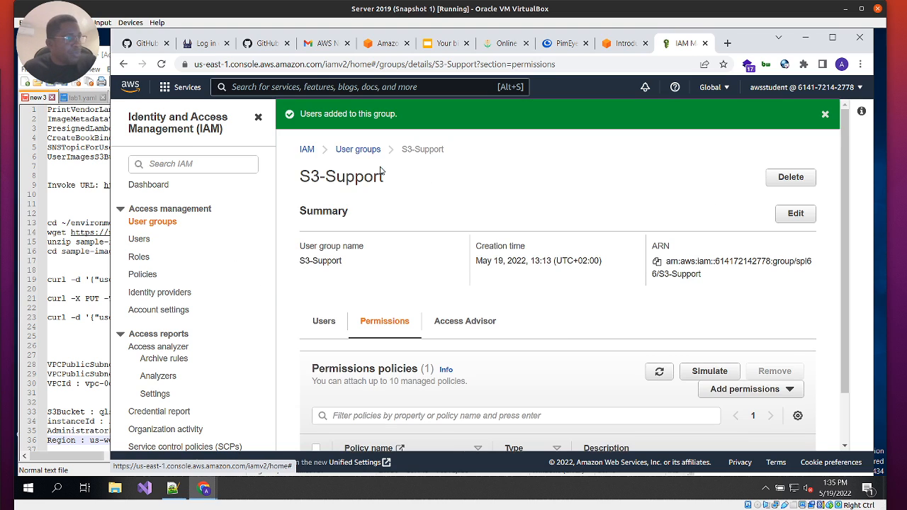
click(366, 149)
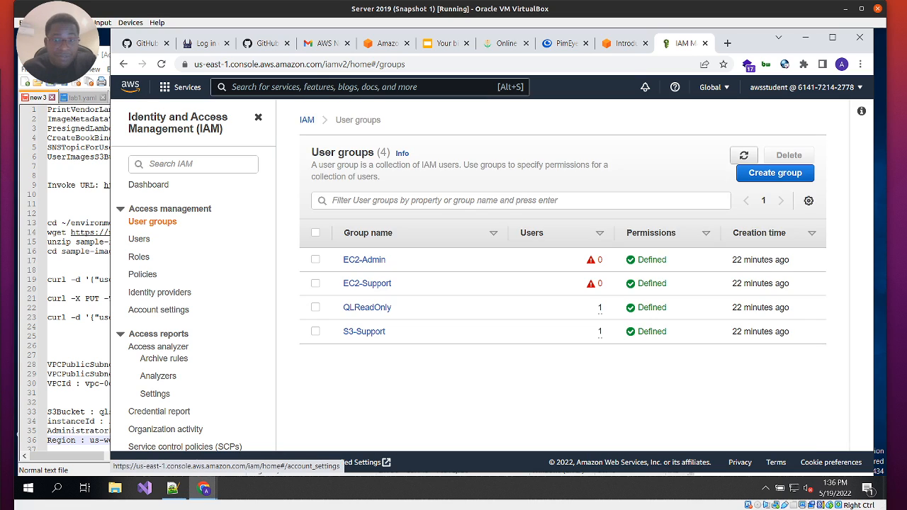
Add user-2 to the EC2-Support user group
click(367, 284)
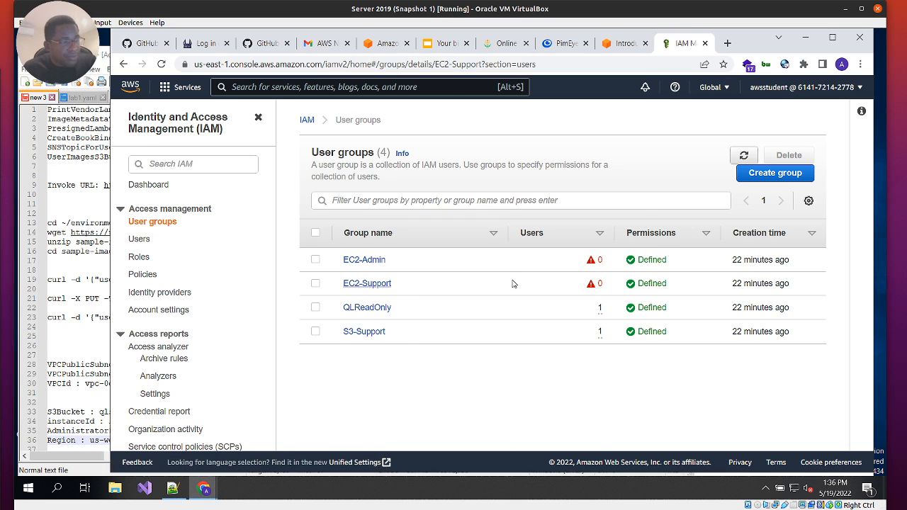
scroll(499, 314, down, 2)
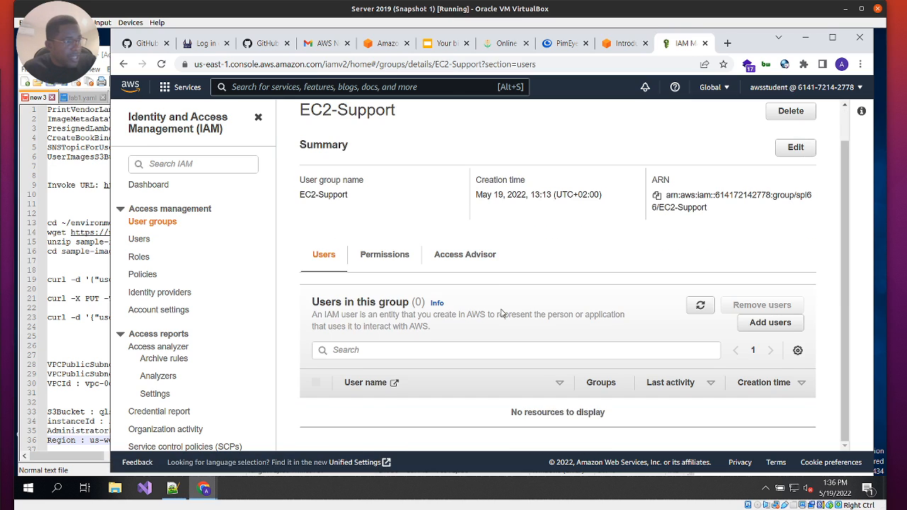
click(796, 326)
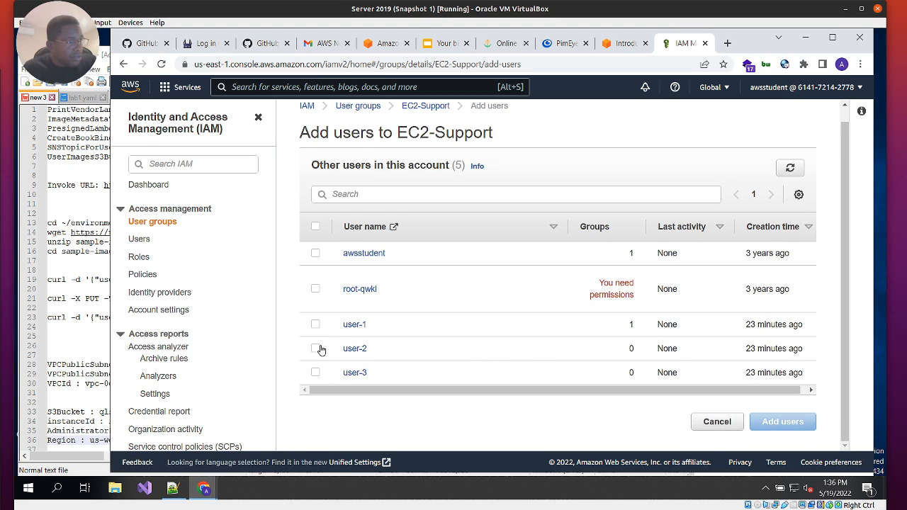
click(316, 348)
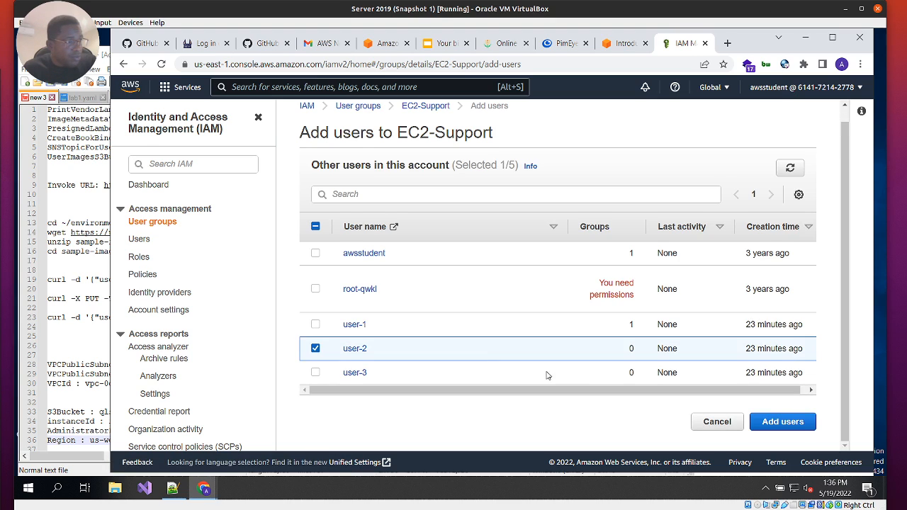
click(794, 427)
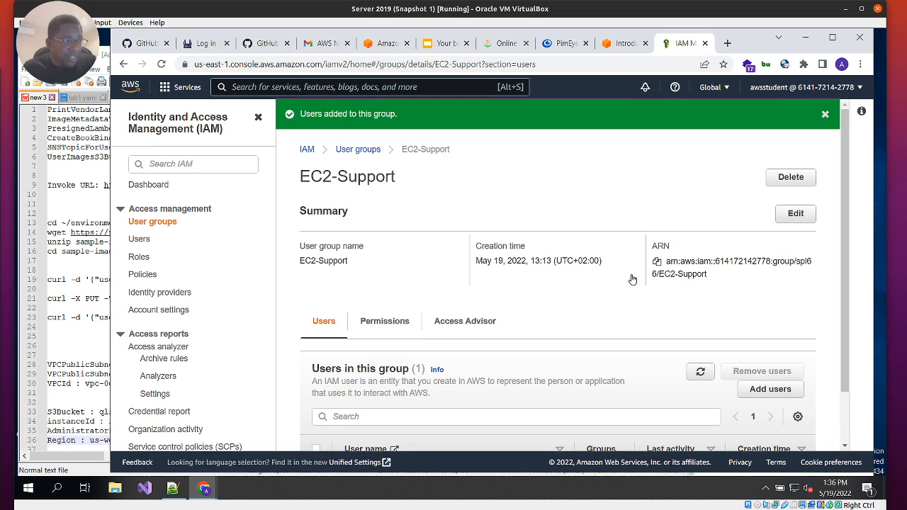
Check the users and permissions policies of the EC2-Support group and return to the user groups list
scroll(633, 280, down, 2)
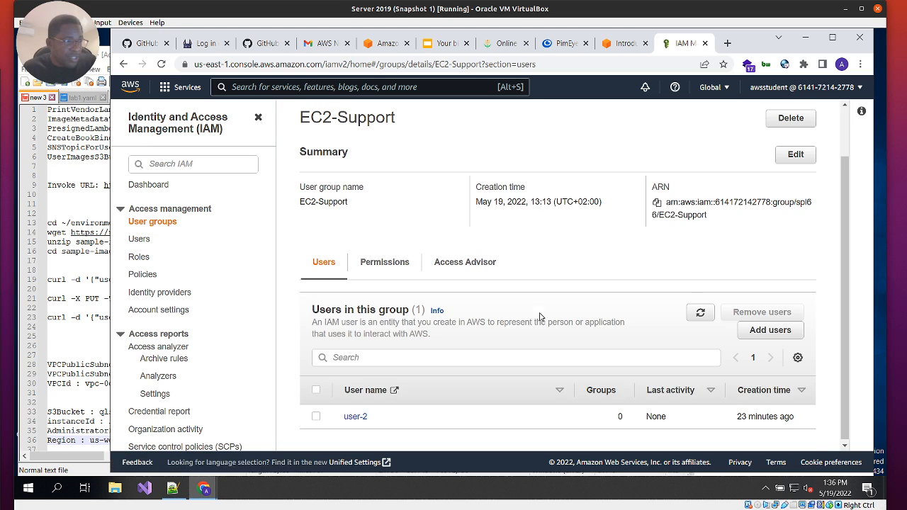
click(387, 261)
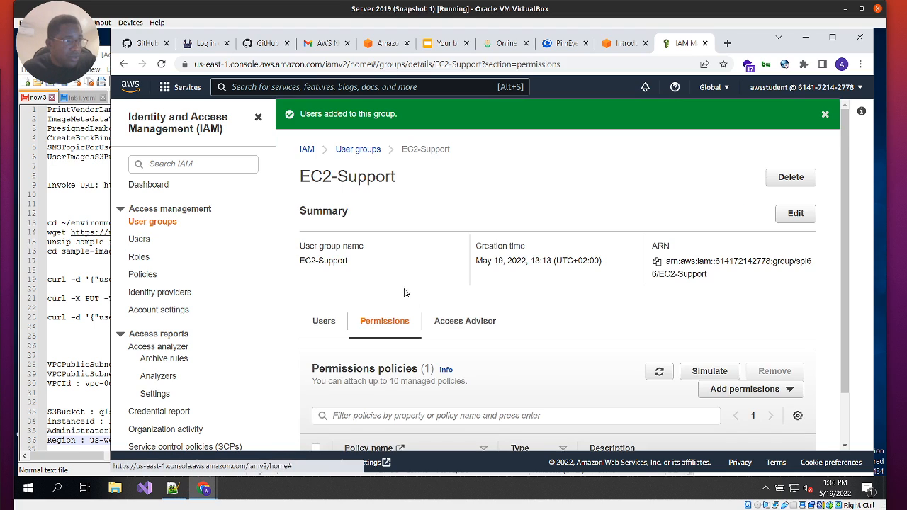
scroll(413, 410, down, 1)
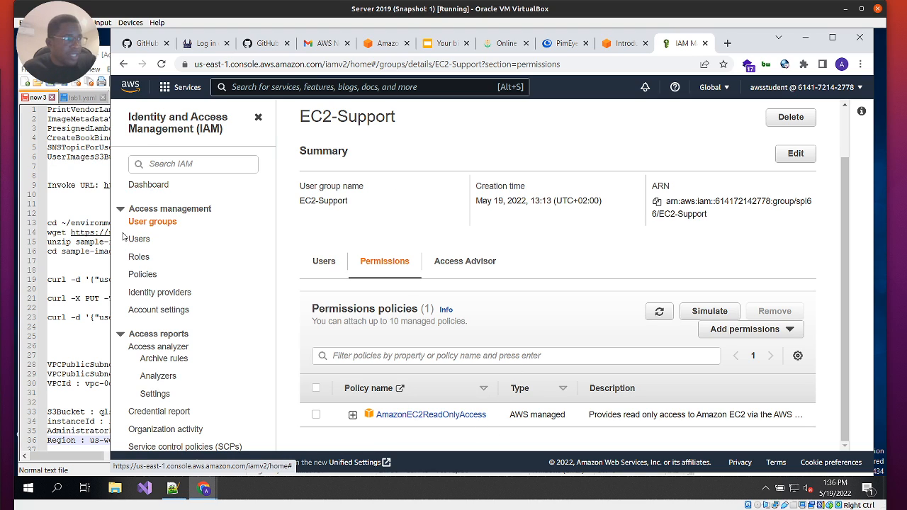
scroll(376, 170, up, 1)
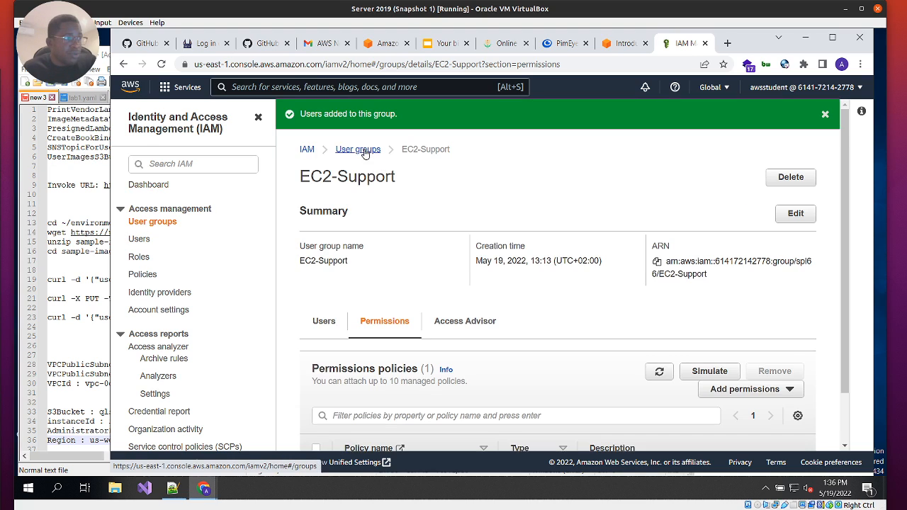
click(358, 150)
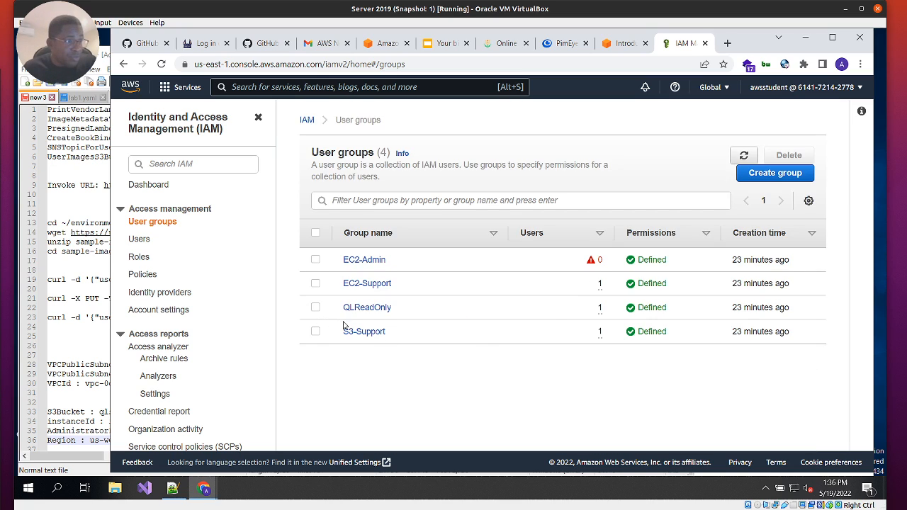
Add user-3 to the EC2-Admin user group and view the group's permissions
click(364, 261)
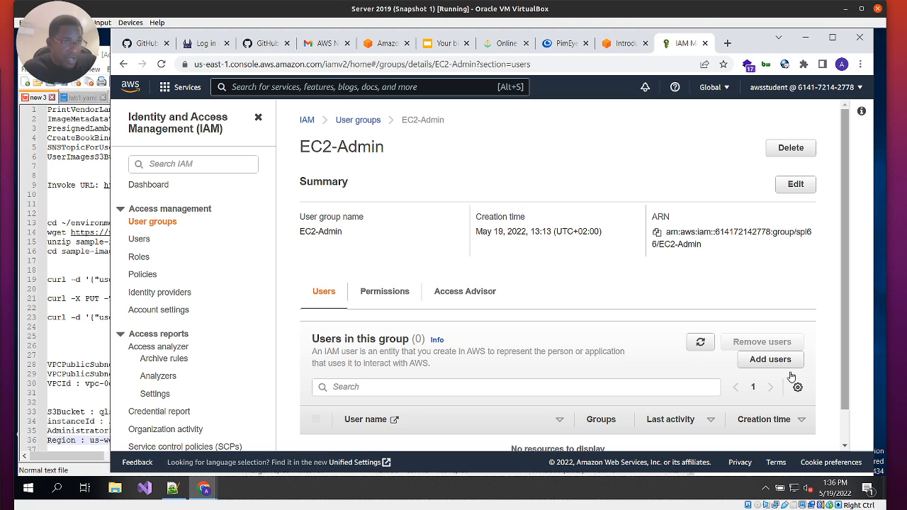
click(765, 361)
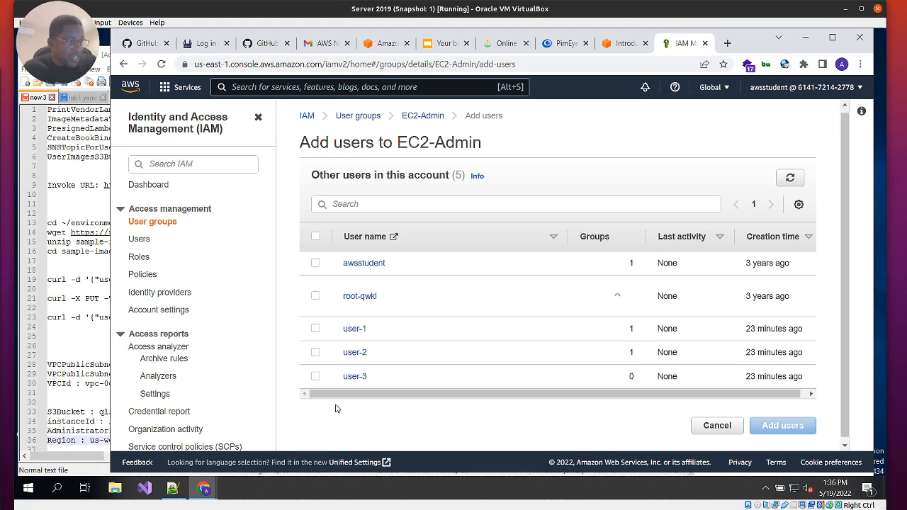
scroll(314, 379, down, 1)
click(314, 374)
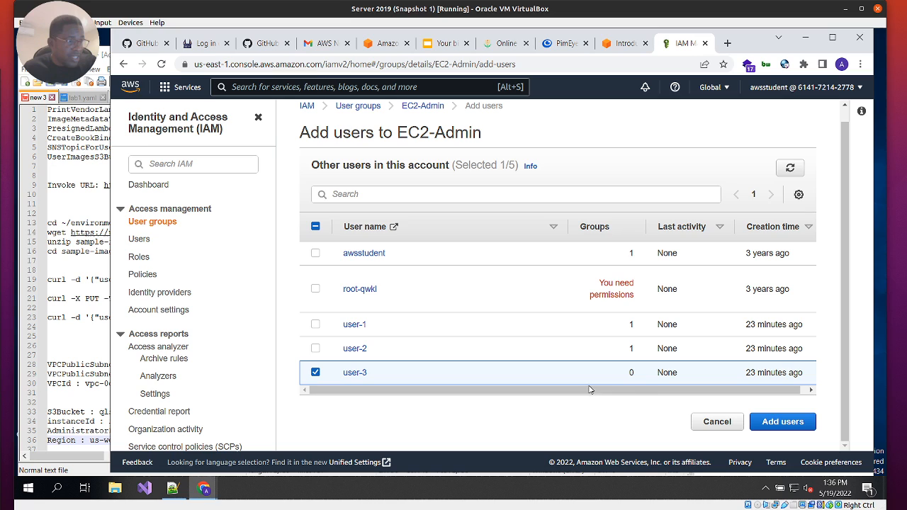
click(803, 423)
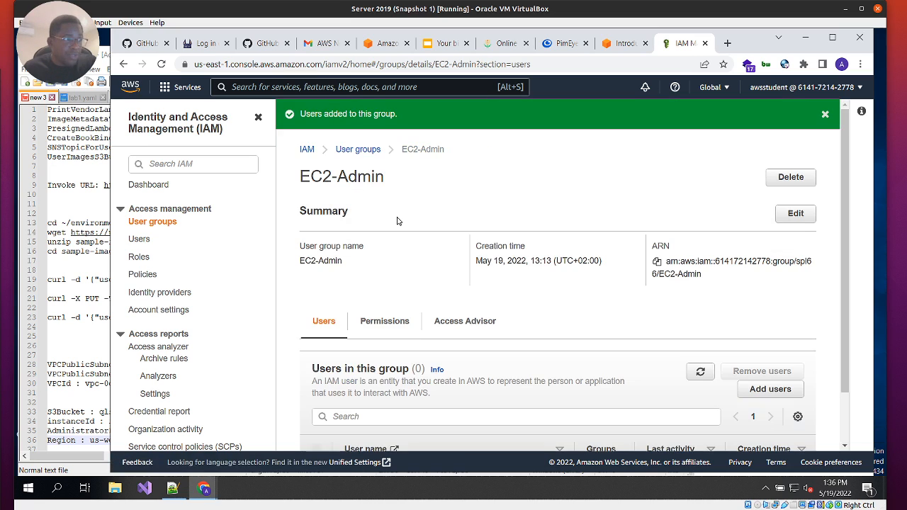
click(400, 326)
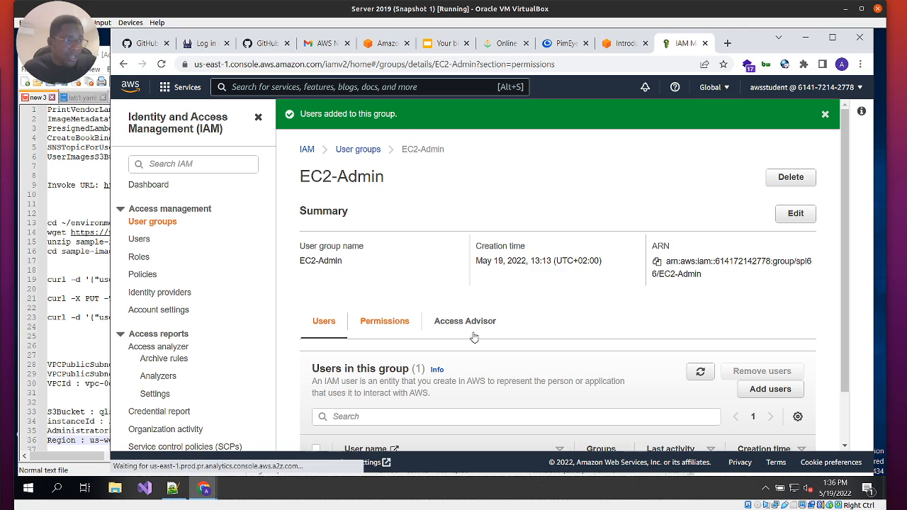
scroll(498, 386, down, 1)
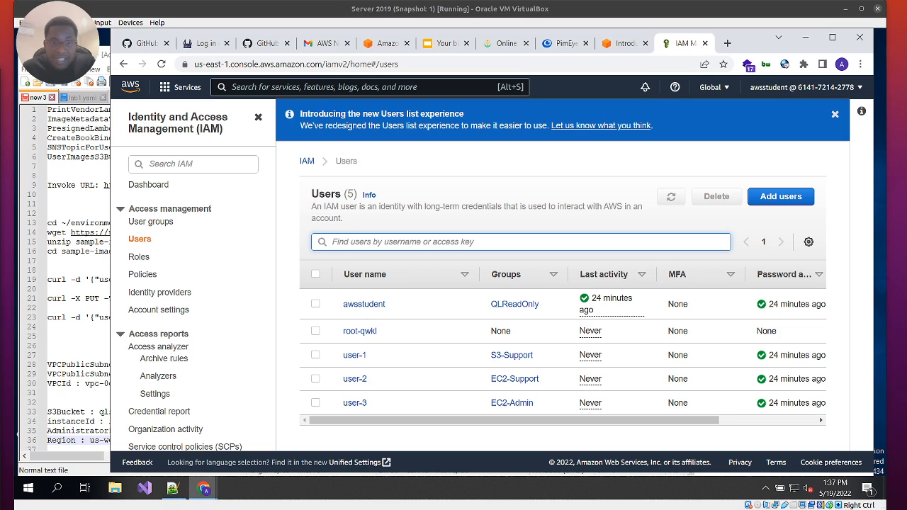
Open user-1 from the IAM users list, open a new Incognito window, and copy the console sign-in link from user-1's security credentials
click(351, 355)
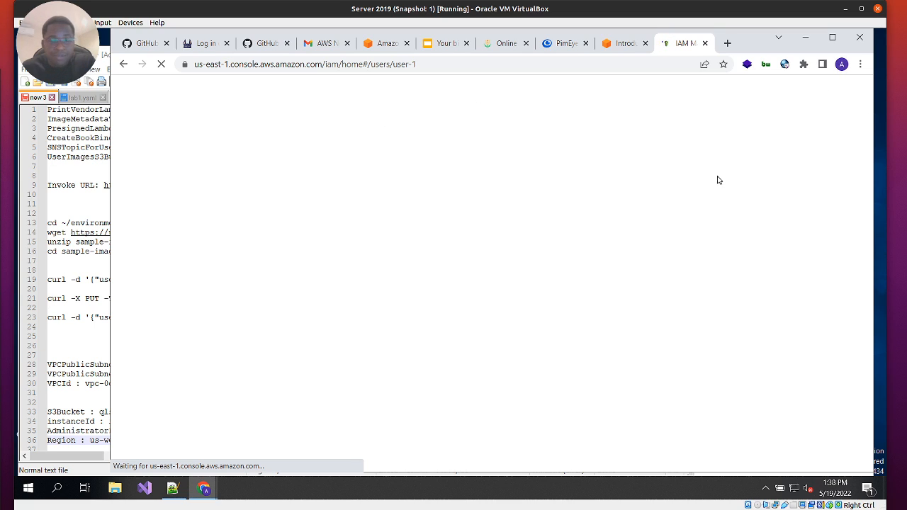
click(860, 64)
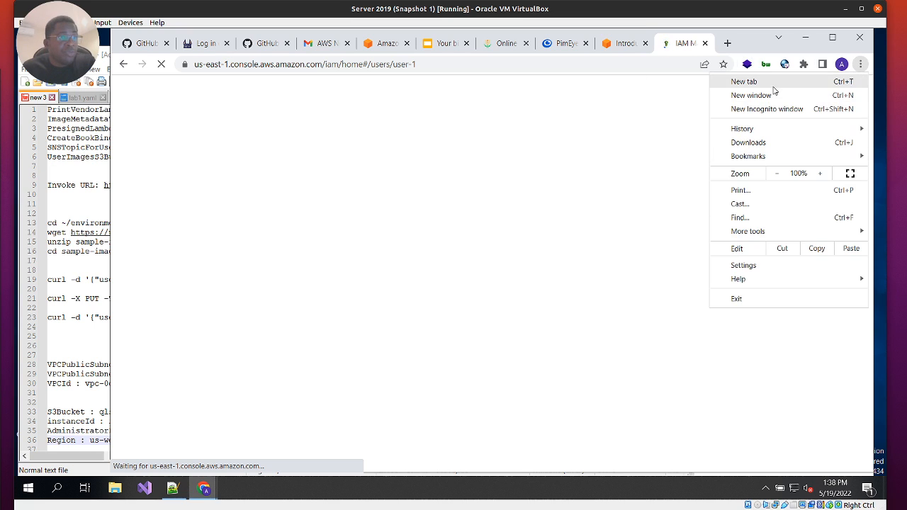
click(765, 109)
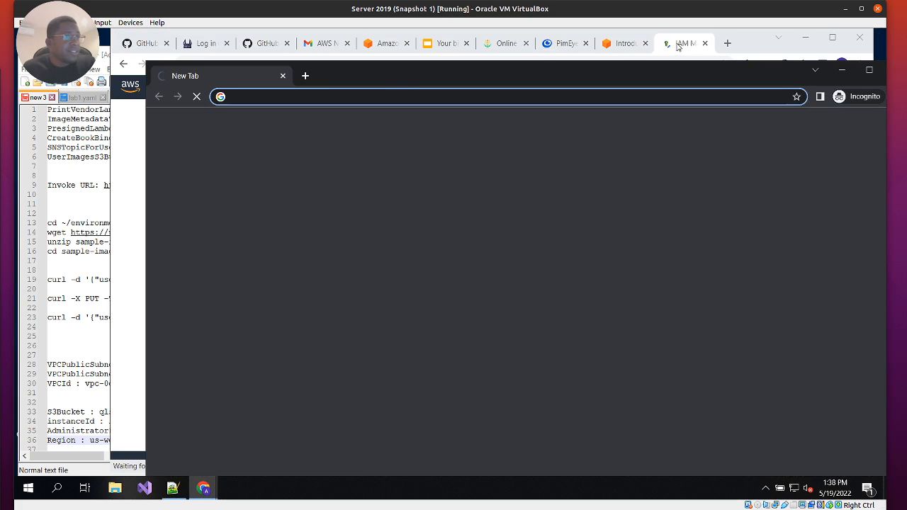
click(680, 47)
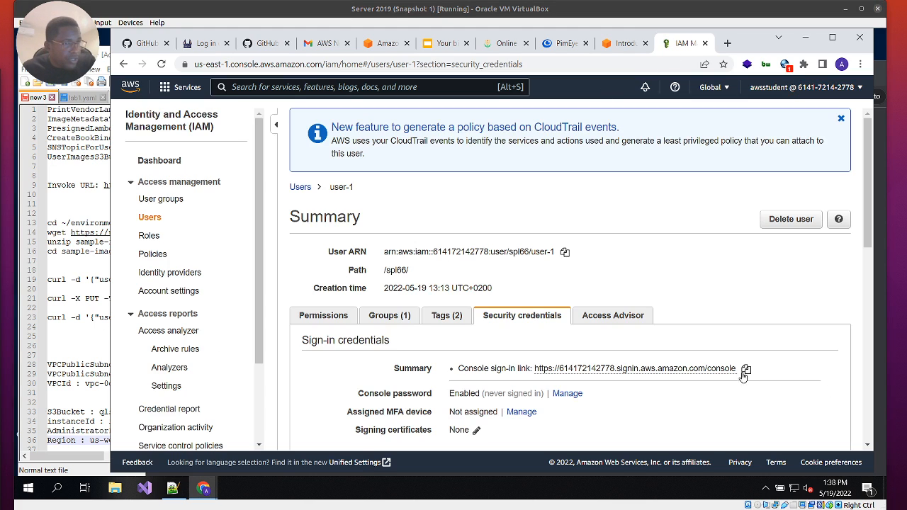
click(746, 370)
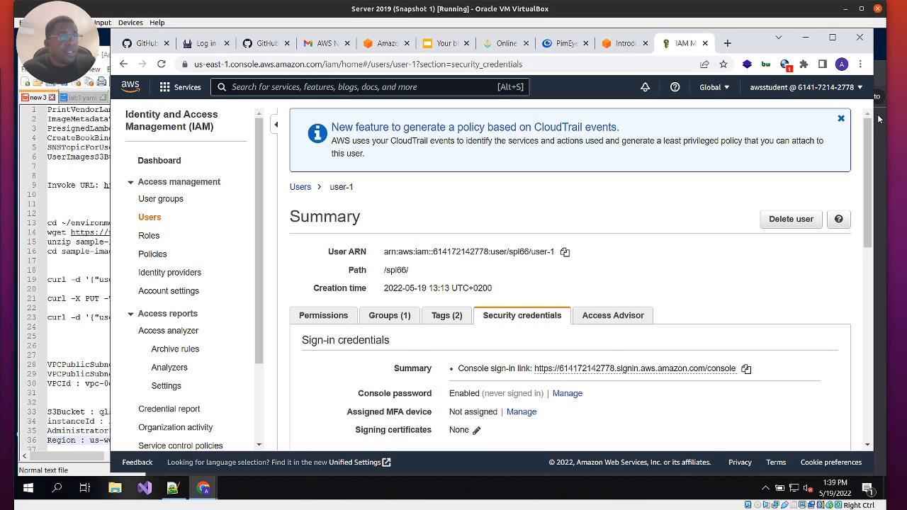
Load the copied console sign-in link in the Incognito window
key(ctrl+shift+n)
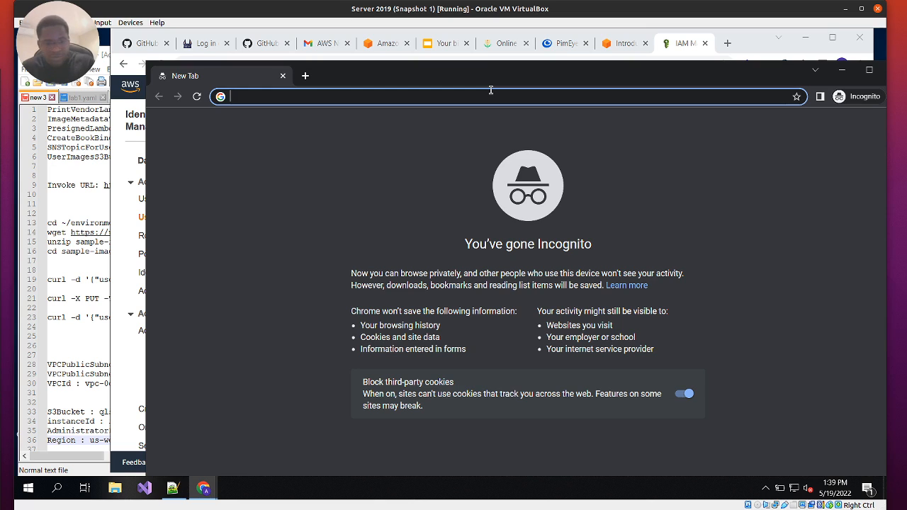
key(ctrl+v)
key(Return)
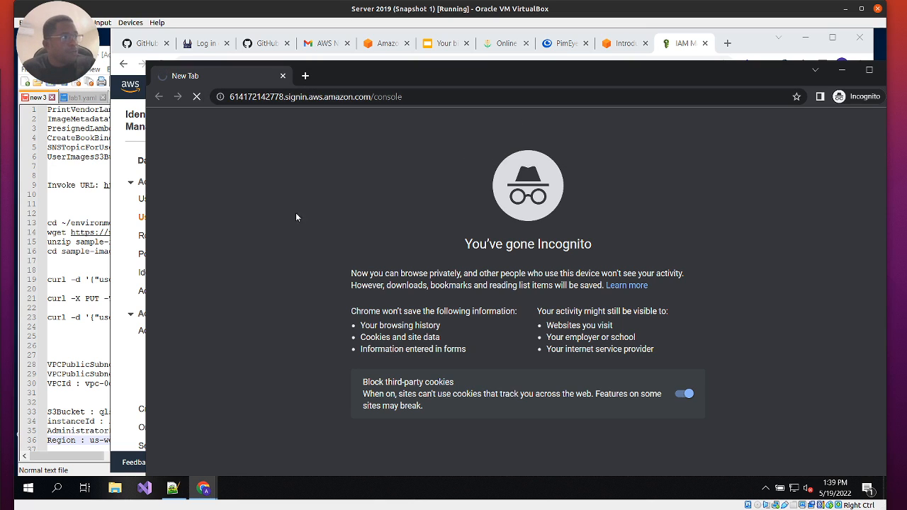
Switch to the text editor with the lab notes and copy the AdministratorPassword value
click(73, 430)
drag(156, 430, 230, 428)
right_click(197, 425)
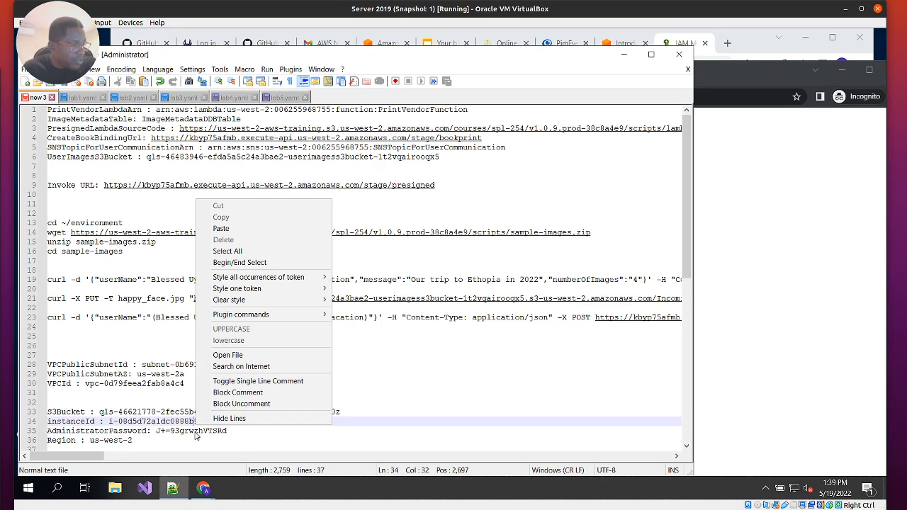
triple_click(210, 431)
triple_click(209, 431)
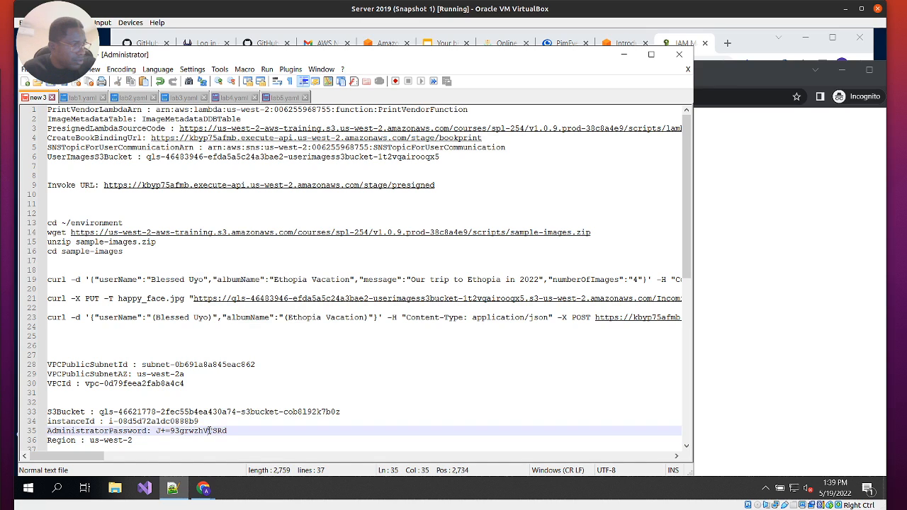
click(209, 430)
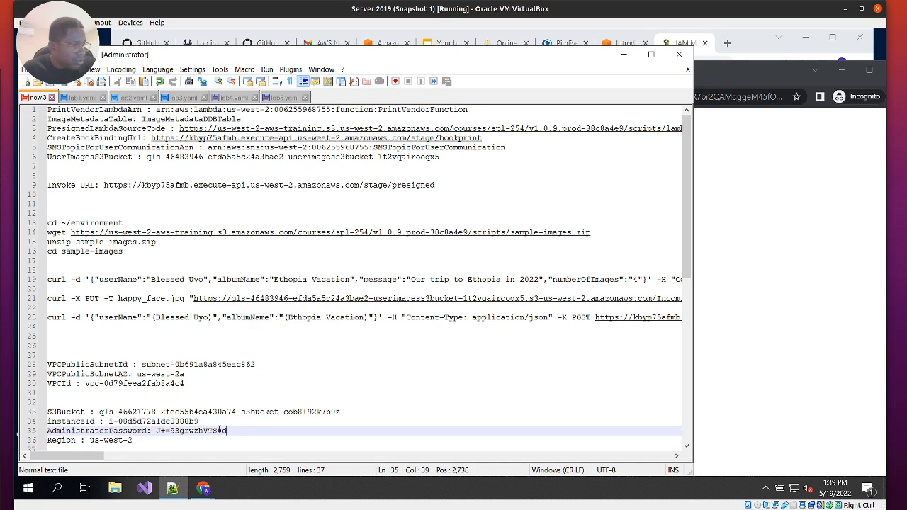
drag(224, 430, 156, 431)
right_click(172, 433)
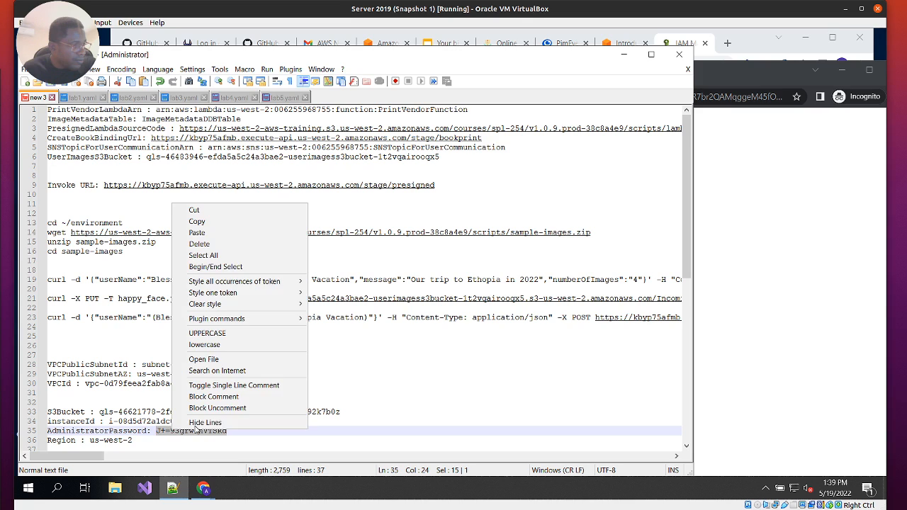
click(199, 222)
Return to the Incognito window and sign in as IAM user user-1, pasting the copied password into the password field
click(762, 193)
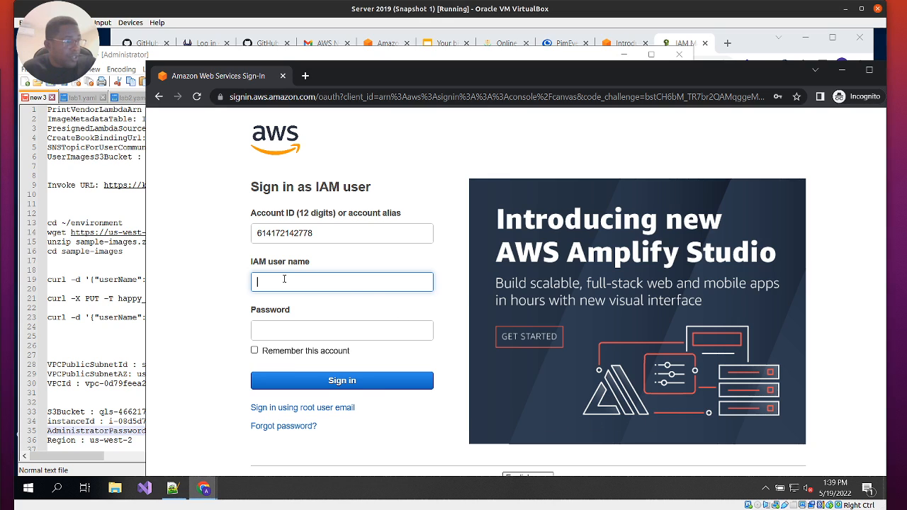
click(284, 279)
text(user-1)
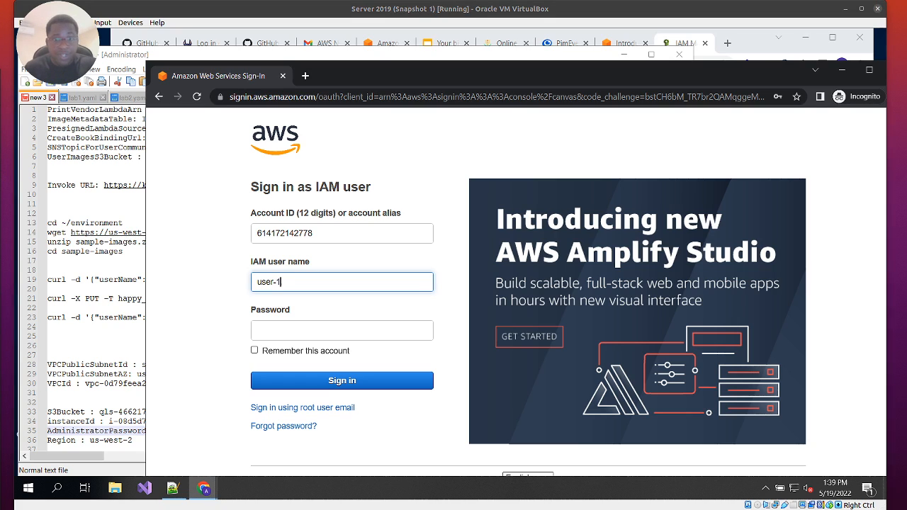
click(320, 334)
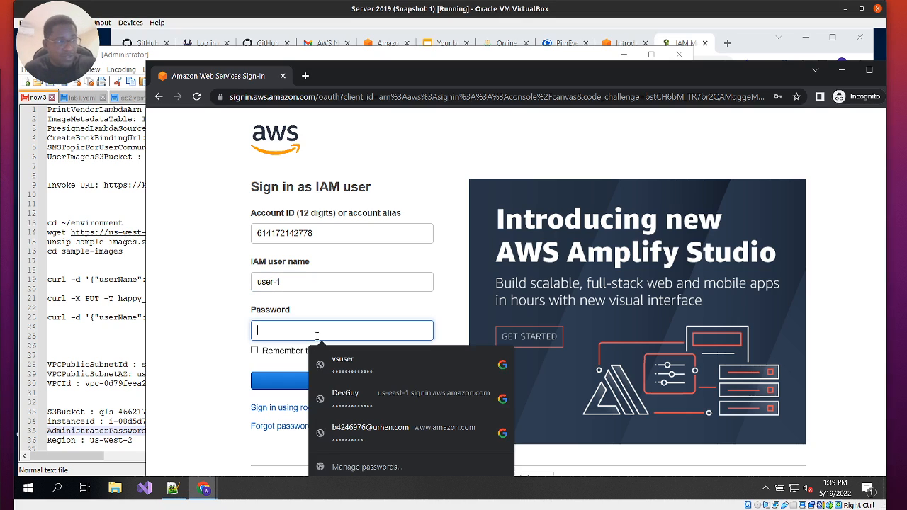
key(ctrl+v)
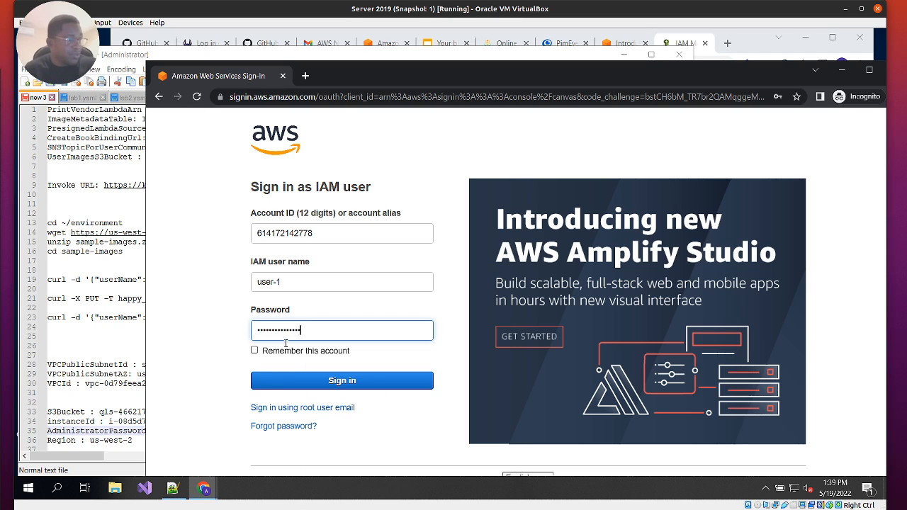
click(320, 381)
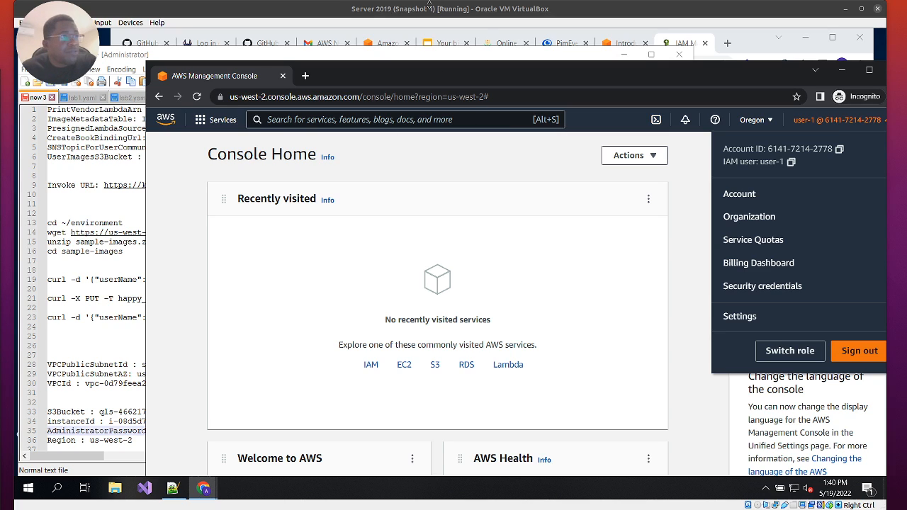
Check user-1's group and permissions in the Business Case table, and return to the Incognito console window
click(437, 43)
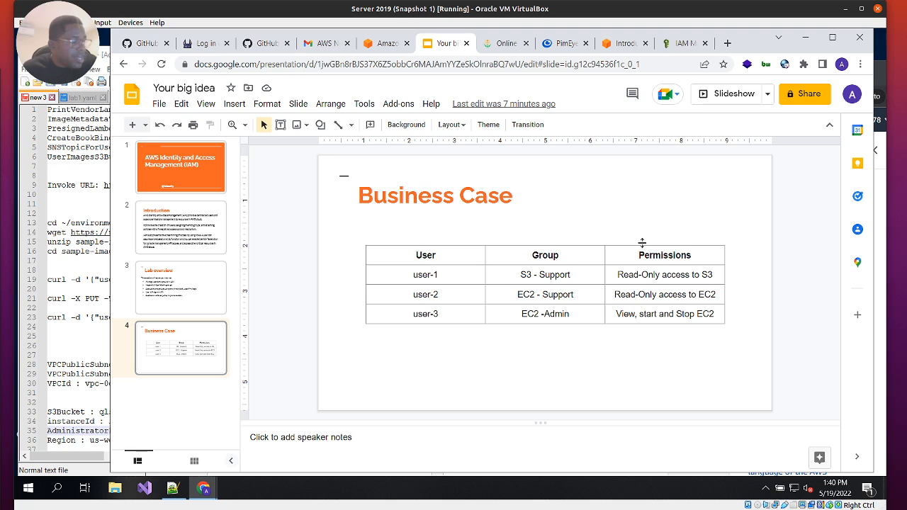
click(678, 44)
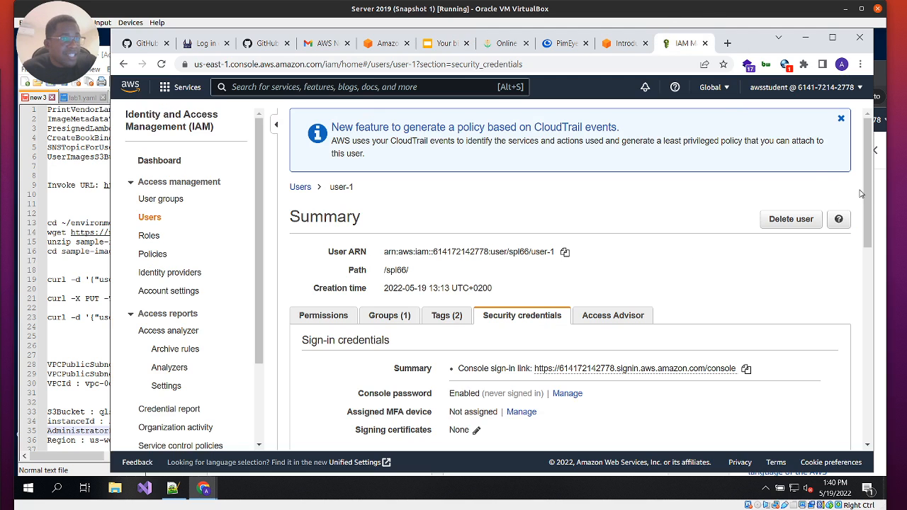
click(883, 192)
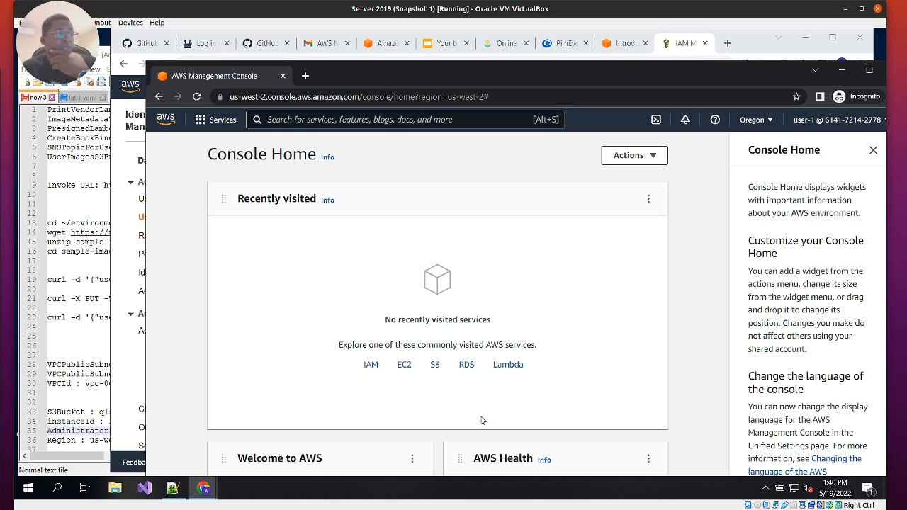
Open the S3 service as user-1, recheck the Business Case permissions while it loads, and return to the bucket list
click(435, 365)
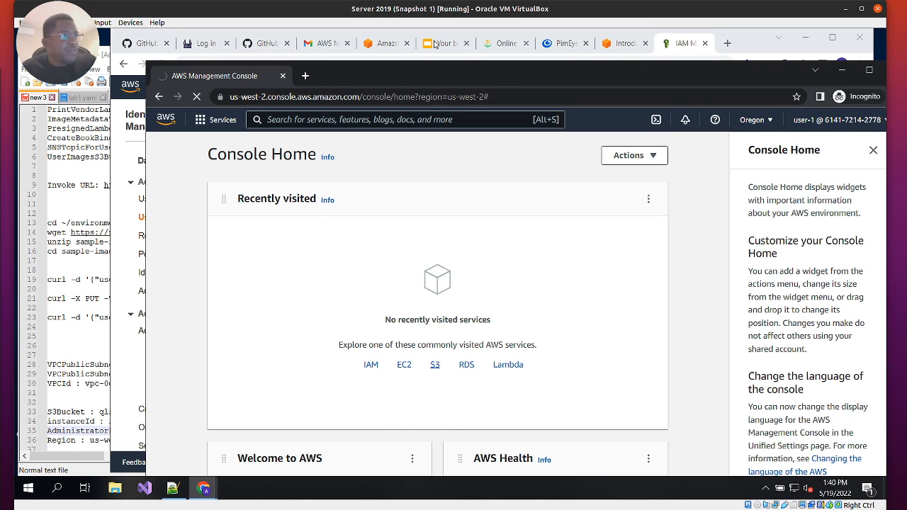
click(459, 45)
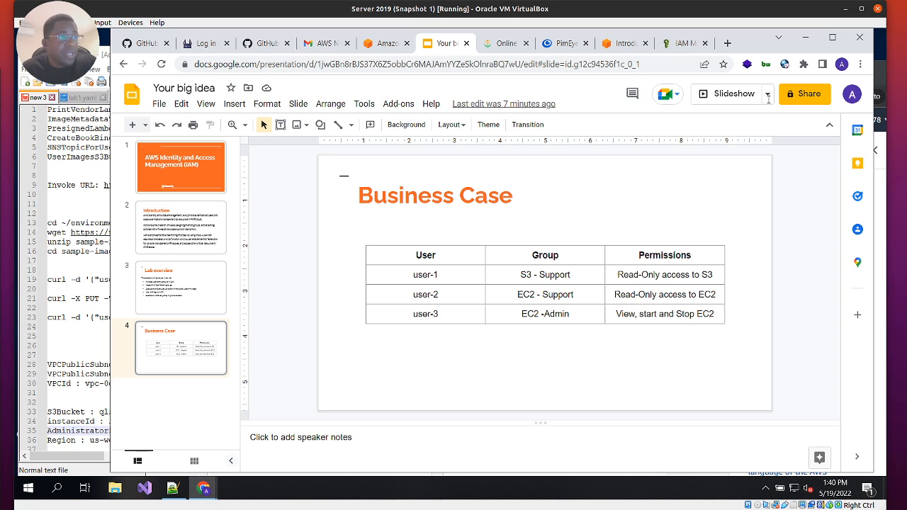
click(883, 198)
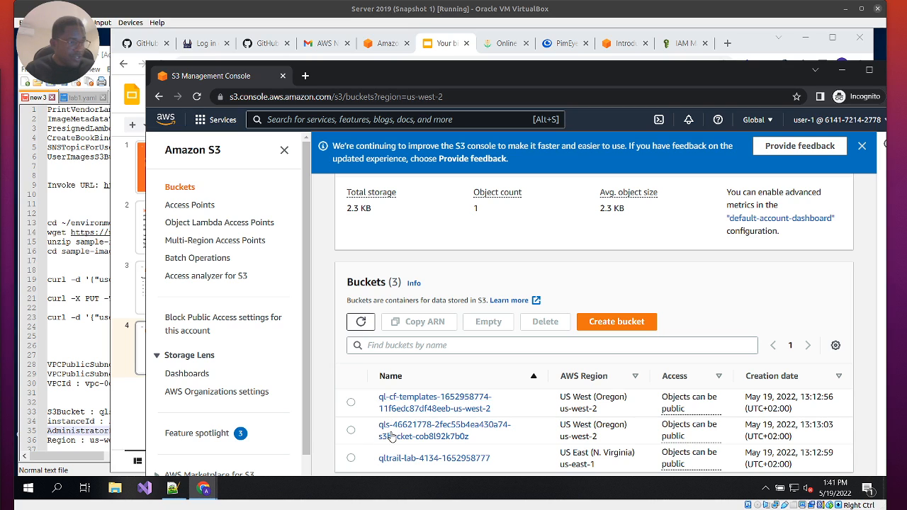
click(350, 458)
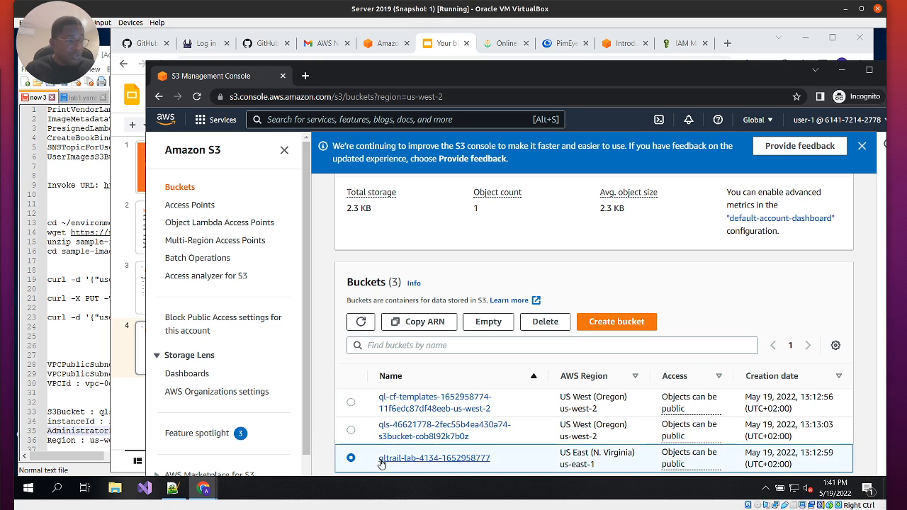
click(542, 323)
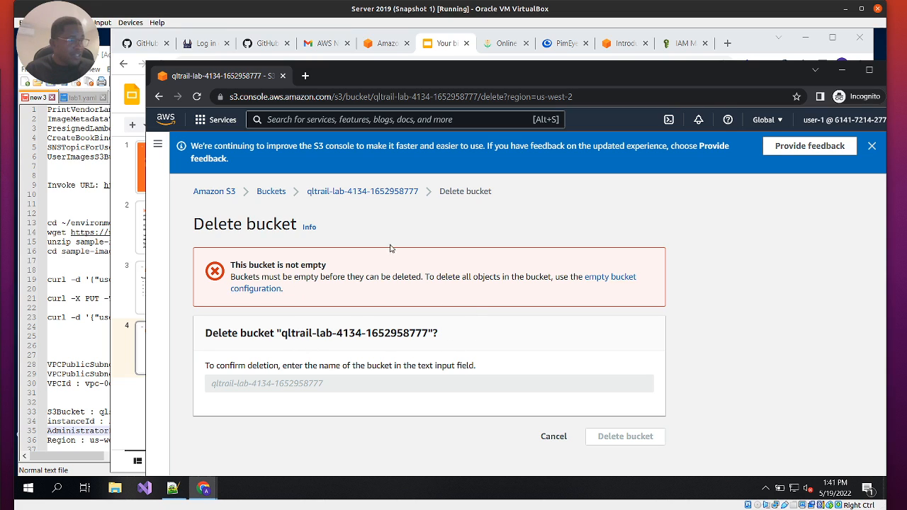
click(359, 193)
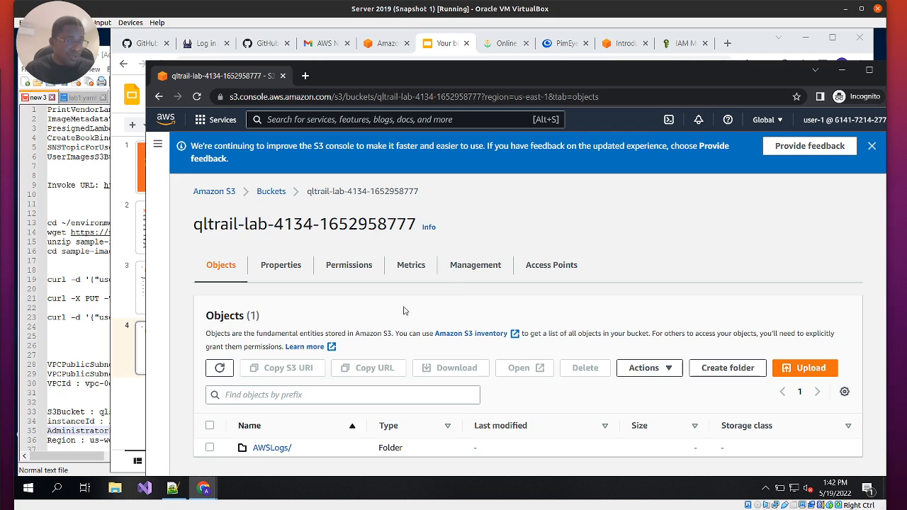
Try to delete the AWSLogs/ folder from the bucket with the confirmation text "permanently delete", and close the deletion status page
click(670, 369)
click(211, 448)
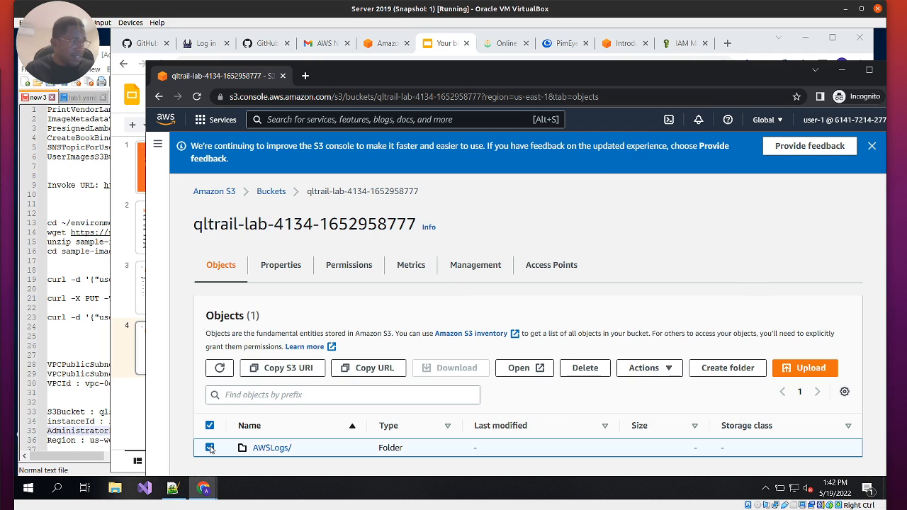
click(582, 369)
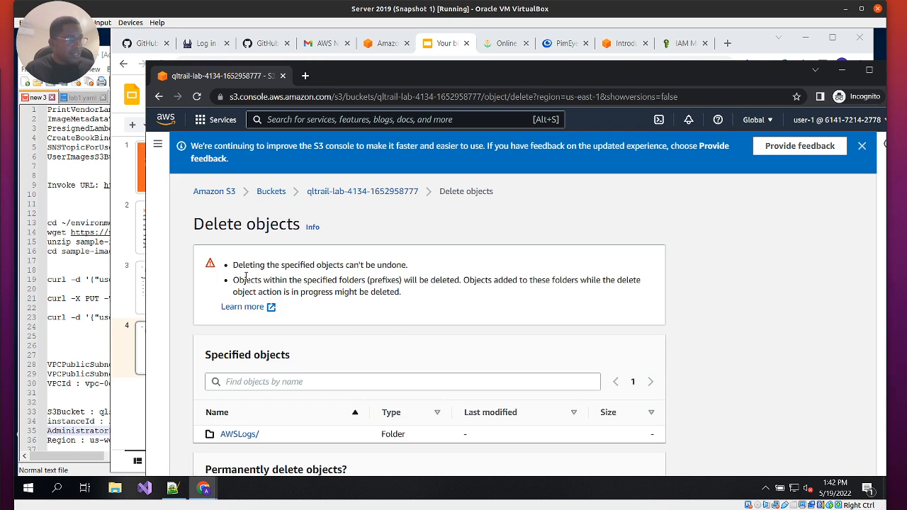
scroll(345, 372, down, 2)
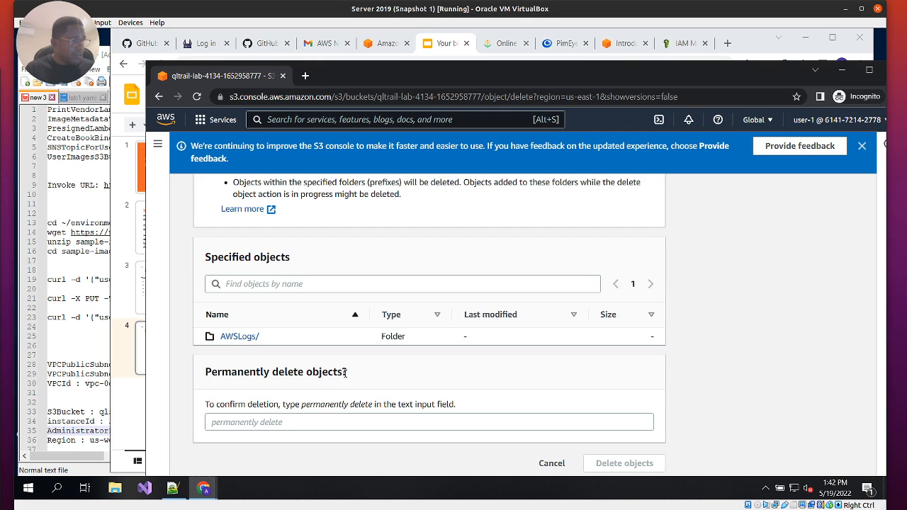
click(276, 421)
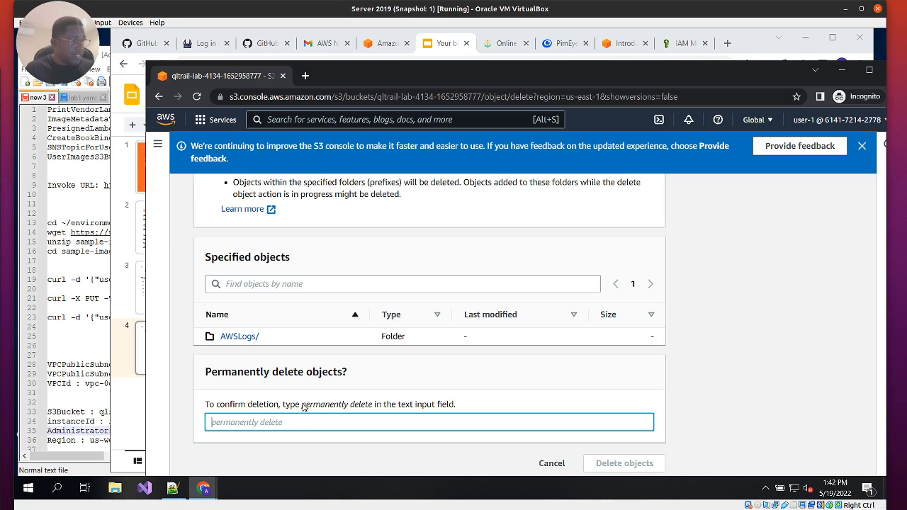
drag(303, 406, 377, 409)
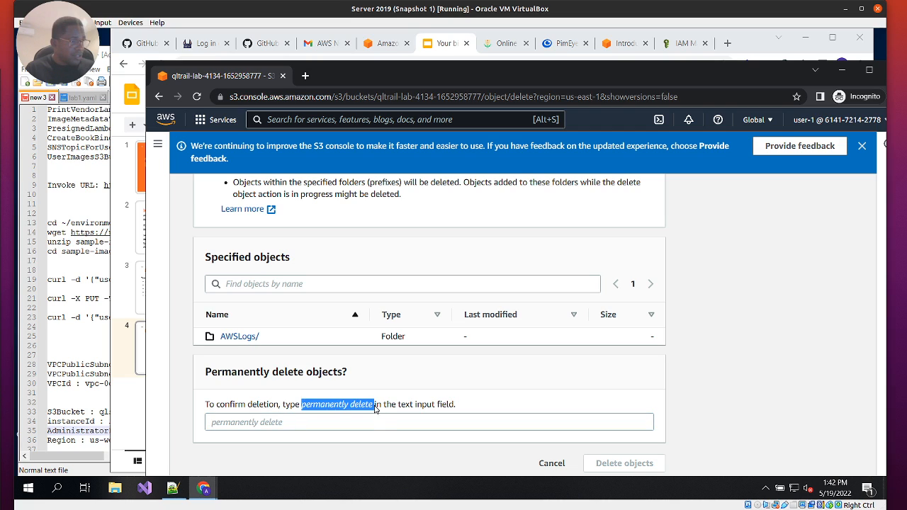
right_click(359, 405)
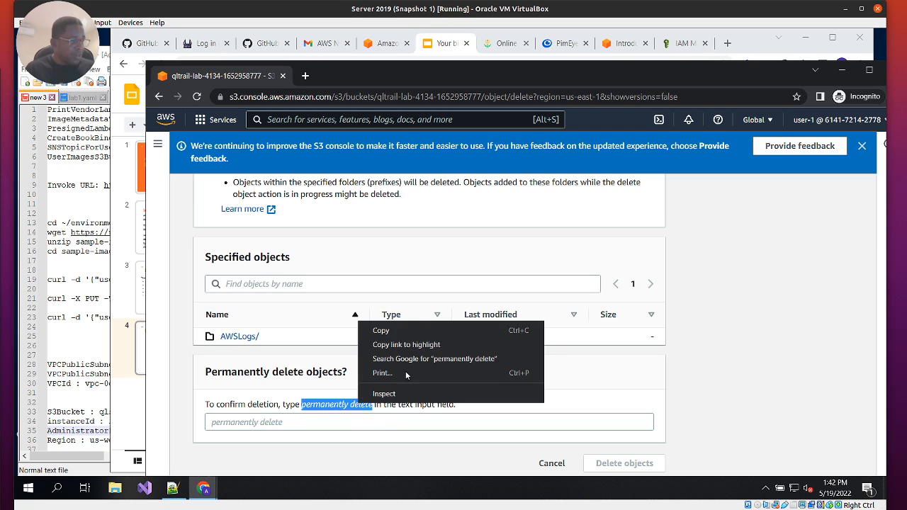
click(408, 324)
click(257, 422)
right_click(257, 422)
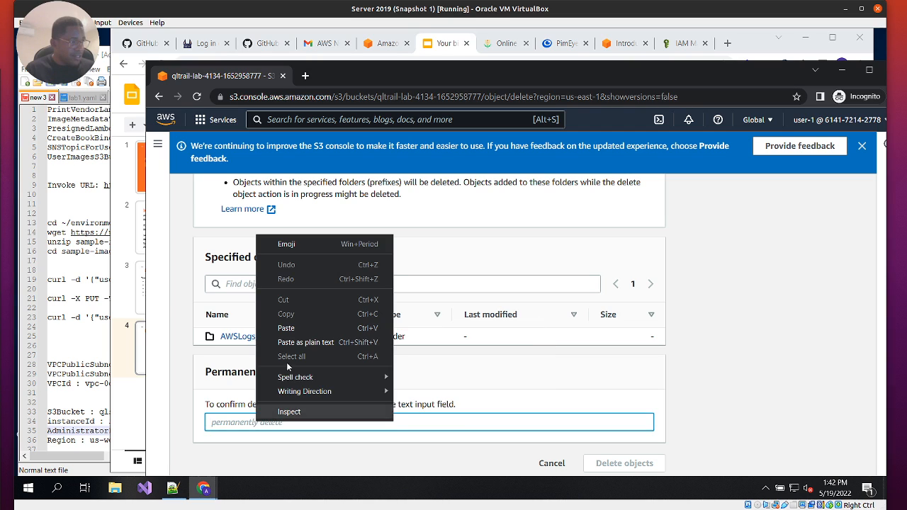
click(342, 352)
click(620, 463)
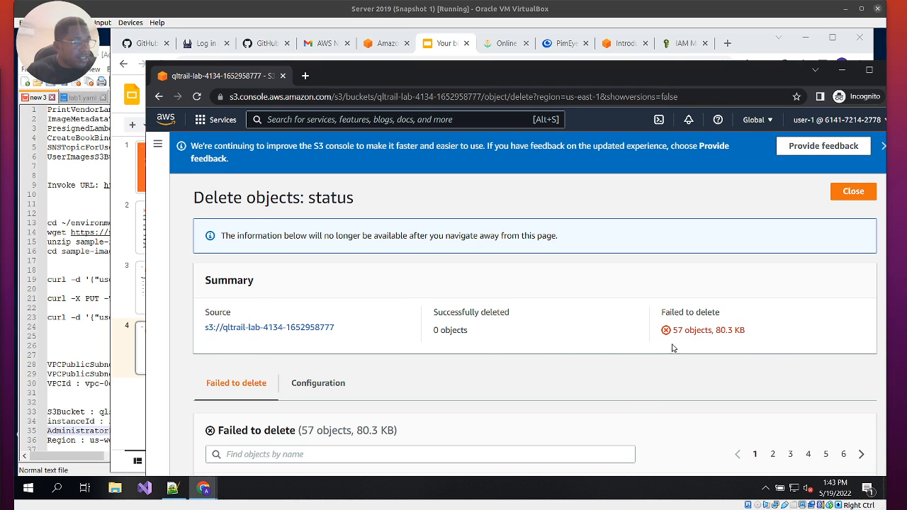
click(853, 193)
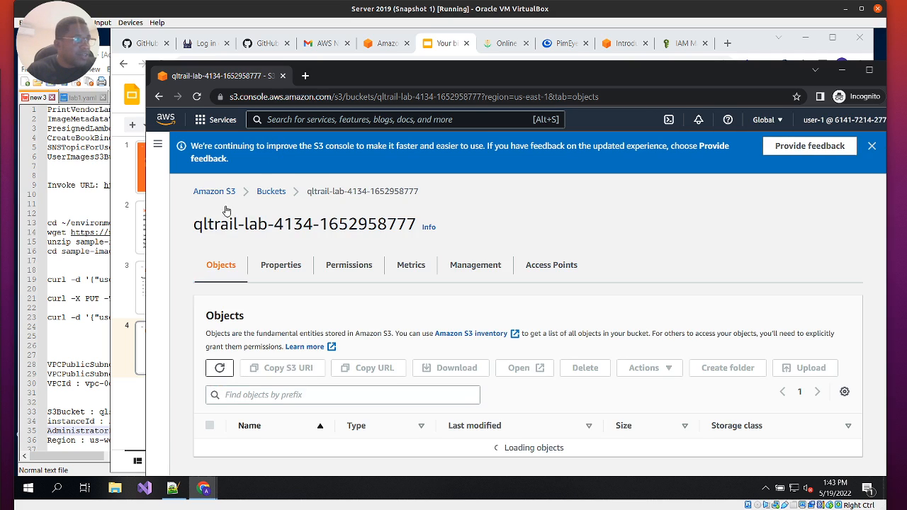
Search the console for EC2 and open its Instances list to check user-1's access in the Oregon region
click(344, 122)
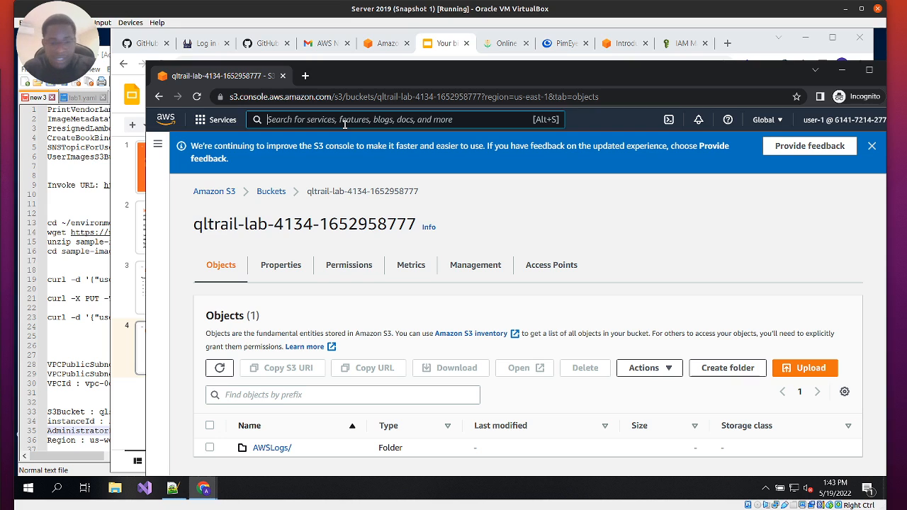
text(ec)
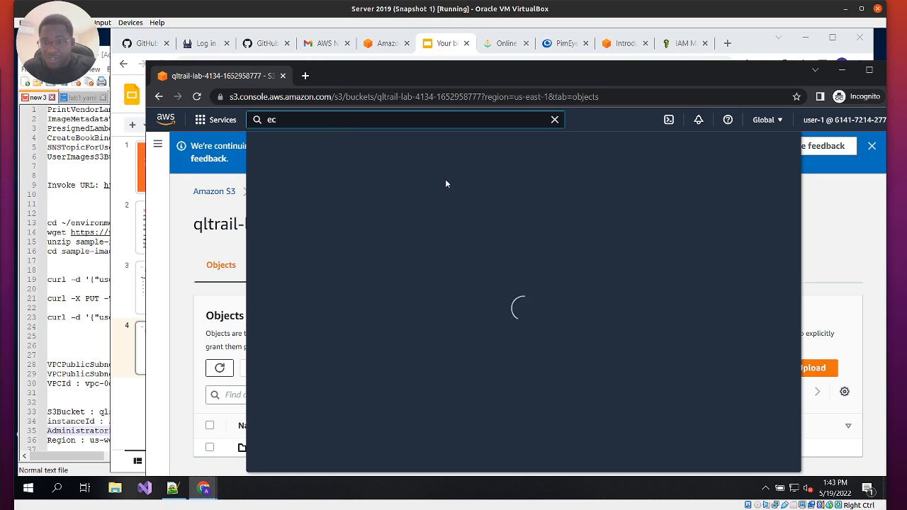
text(2)
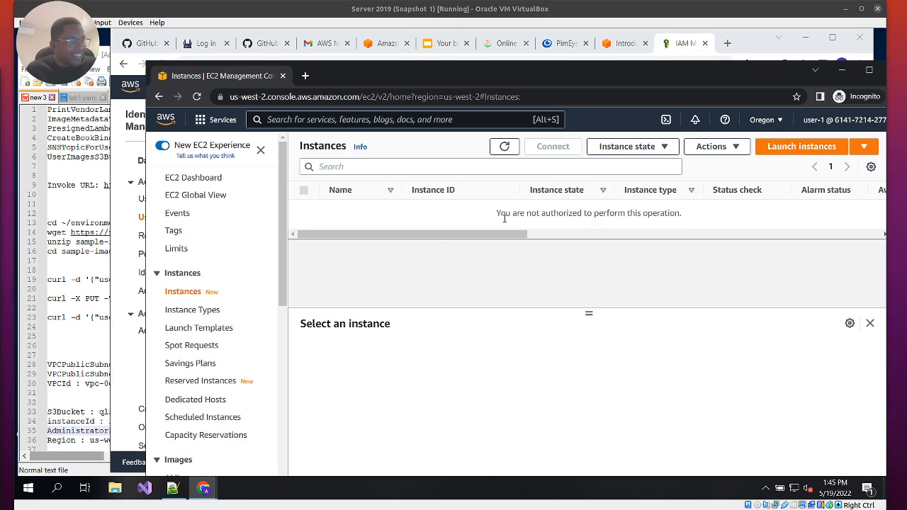
drag(496, 216, 693, 221)
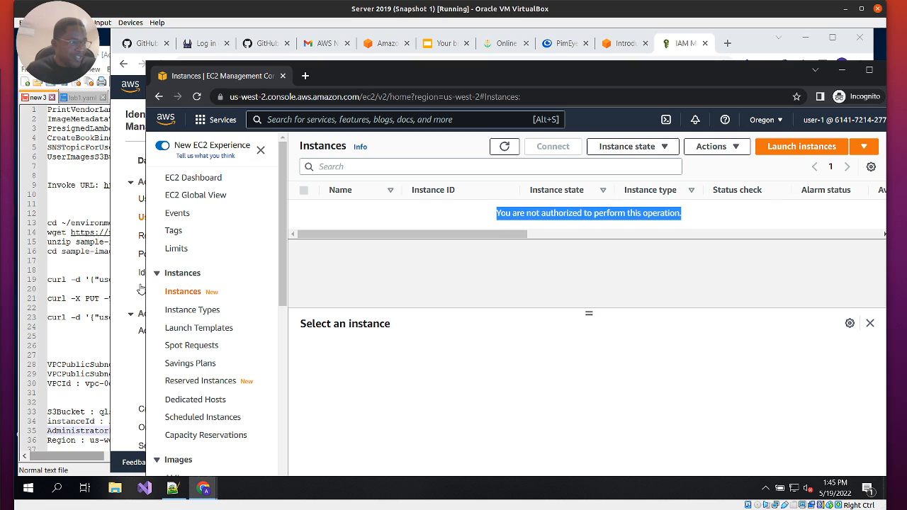
click(172, 290)
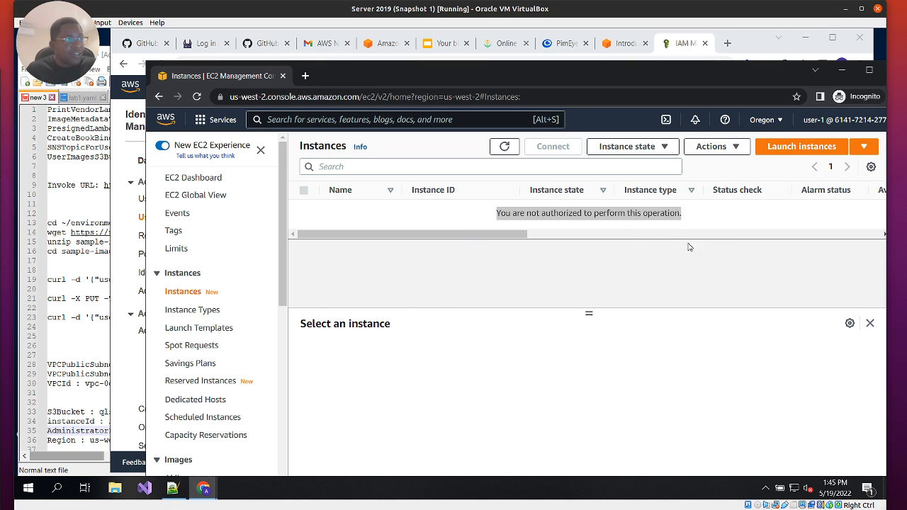
click(206, 310)
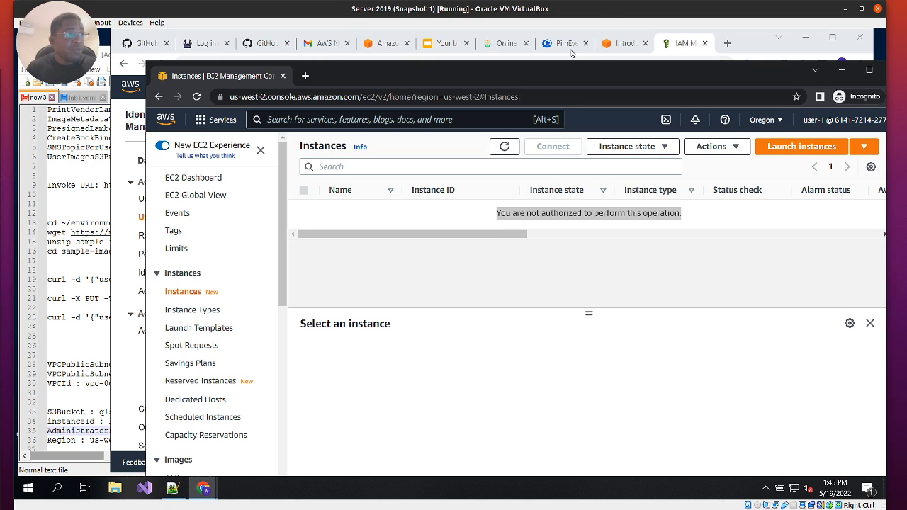
Switch back to the awsstudent IAM console window and open the Users list from user-1's summary page
click(668, 43)
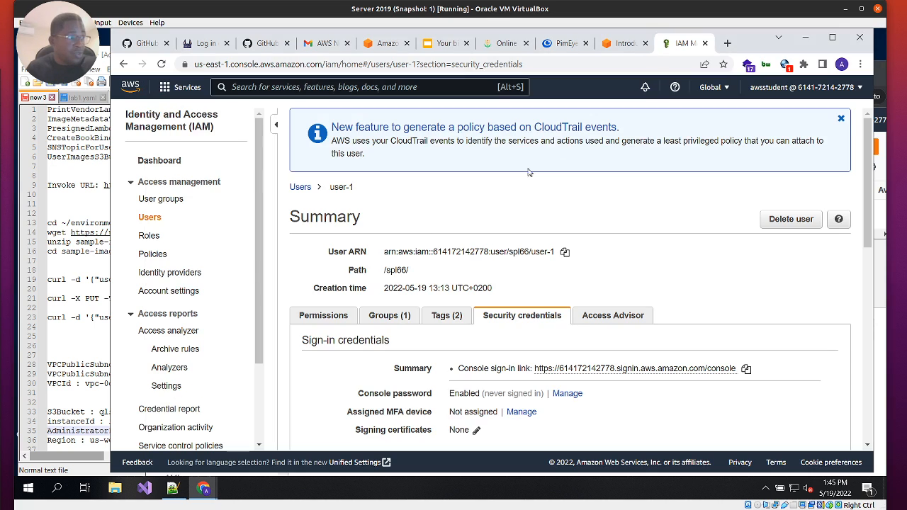
click(149, 236)
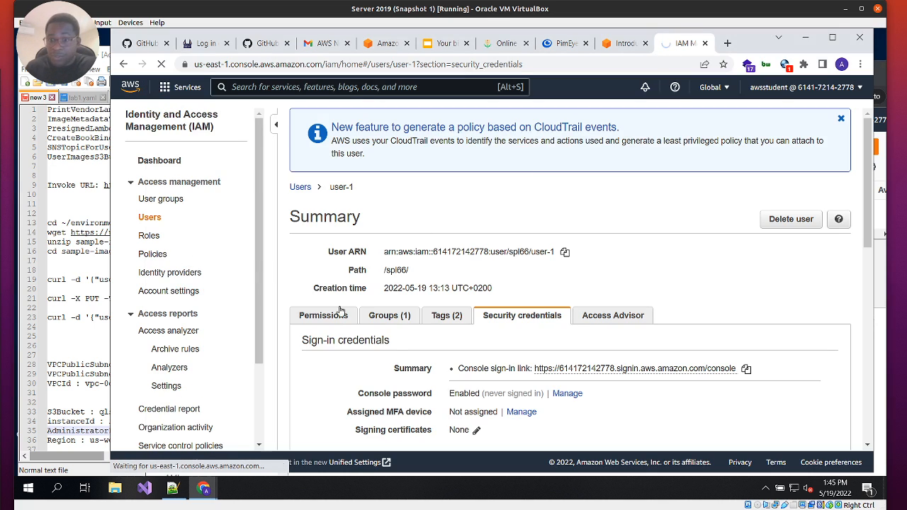